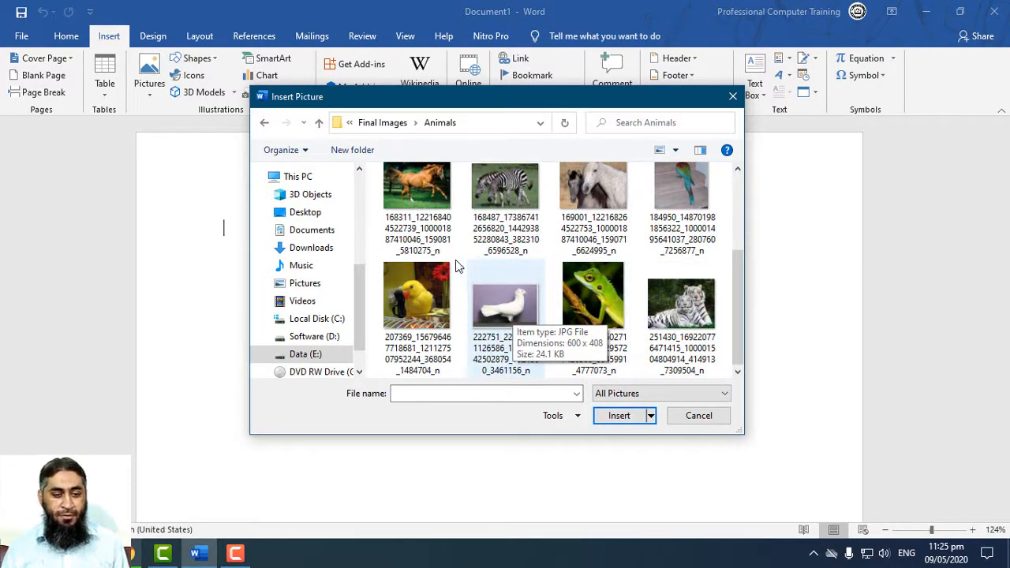
Step: Insert the yellow parrot picture from the Animals folder and select it in the document
double_click(428, 269)
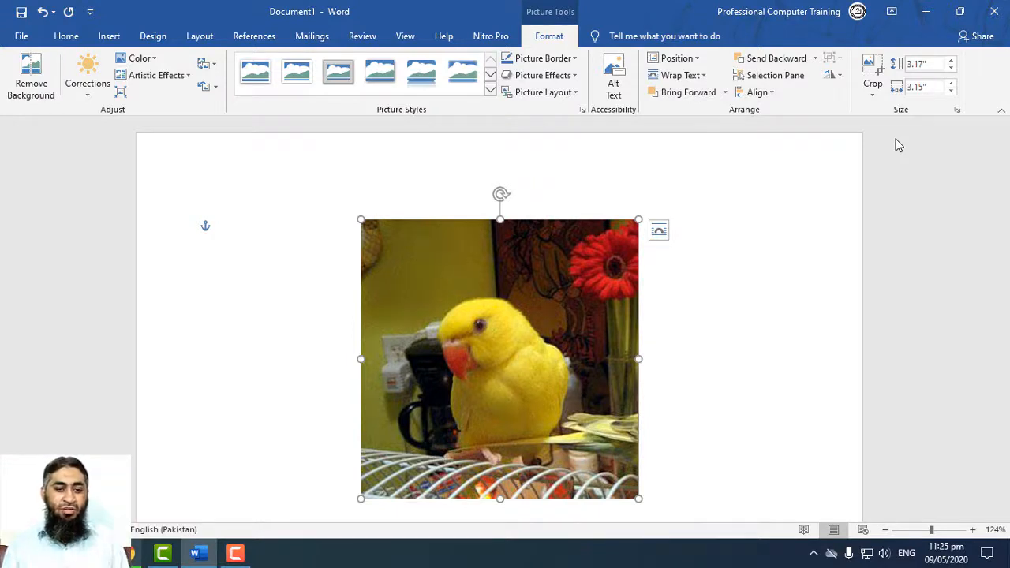
click(739, 275)
click(532, 323)
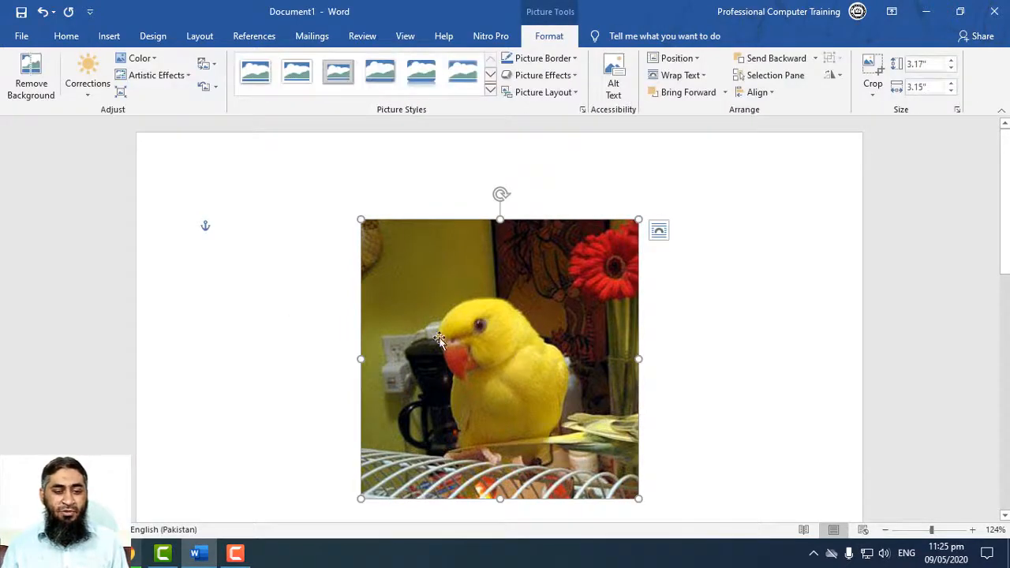
Step: Move the parrot picture slightly to the left on the page
right_click(489, 248)
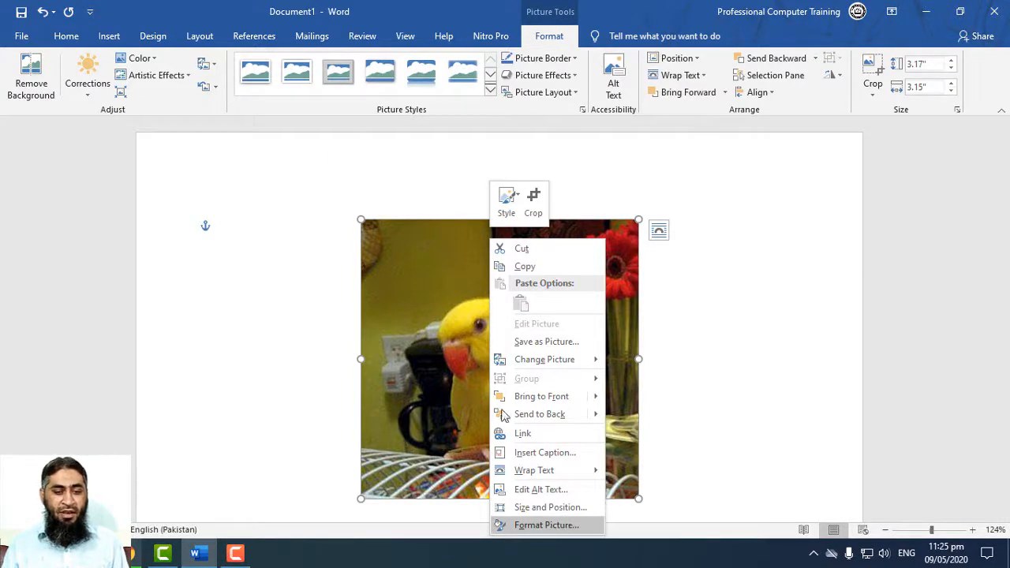
click(457, 254)
drag(503, 276, 493, 220)
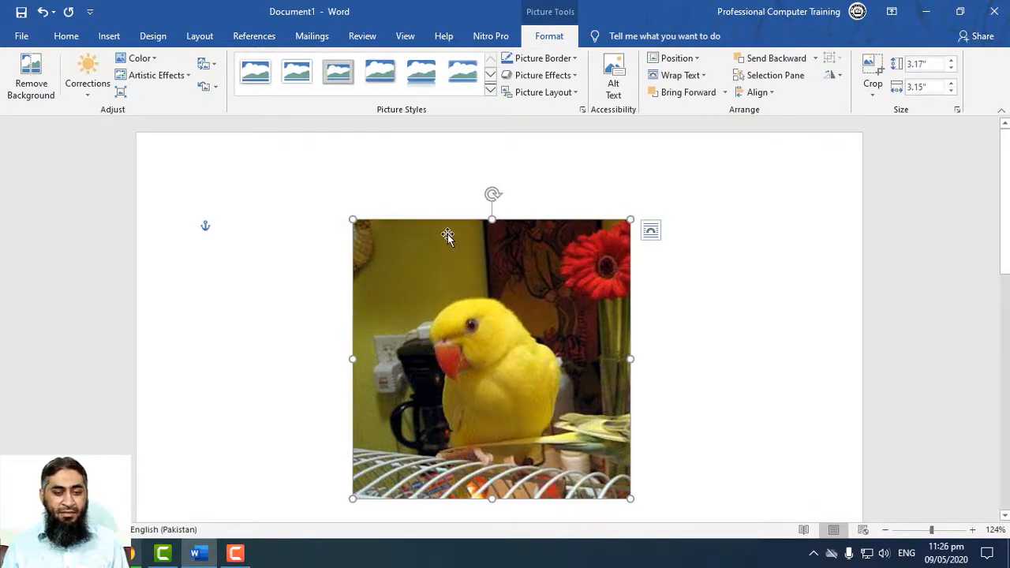
Step: Open the Format Picture settings for the parrot picture and expand its Line options
scroll(447, 234, down, 2)
right_click(436, 180)
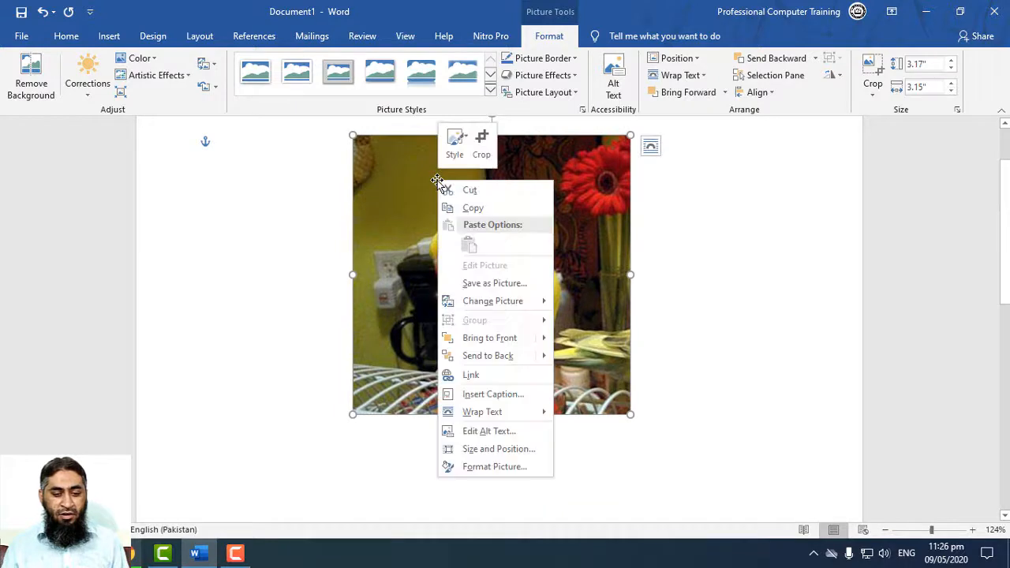
click(492, 467)
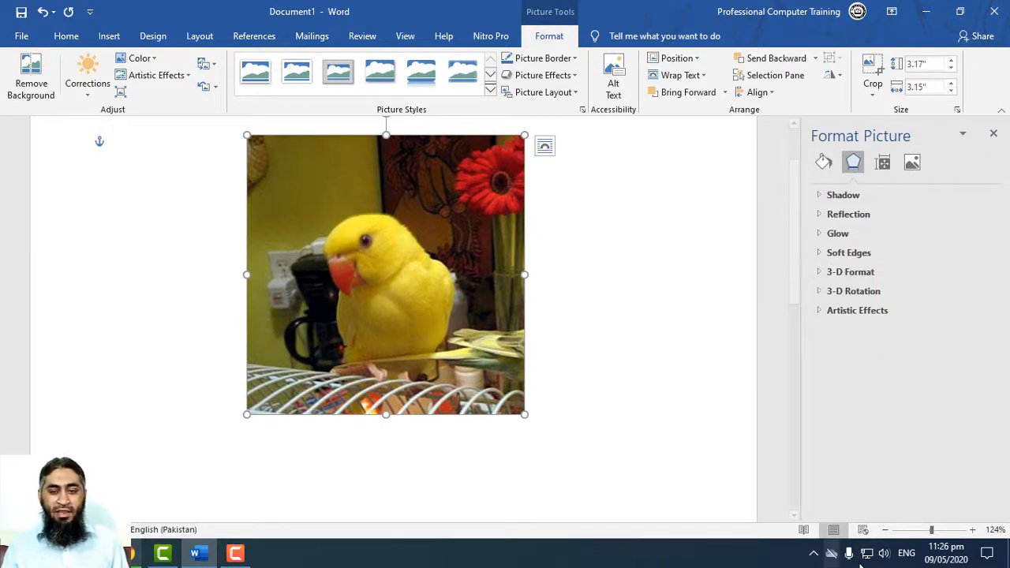
click(823, 166)
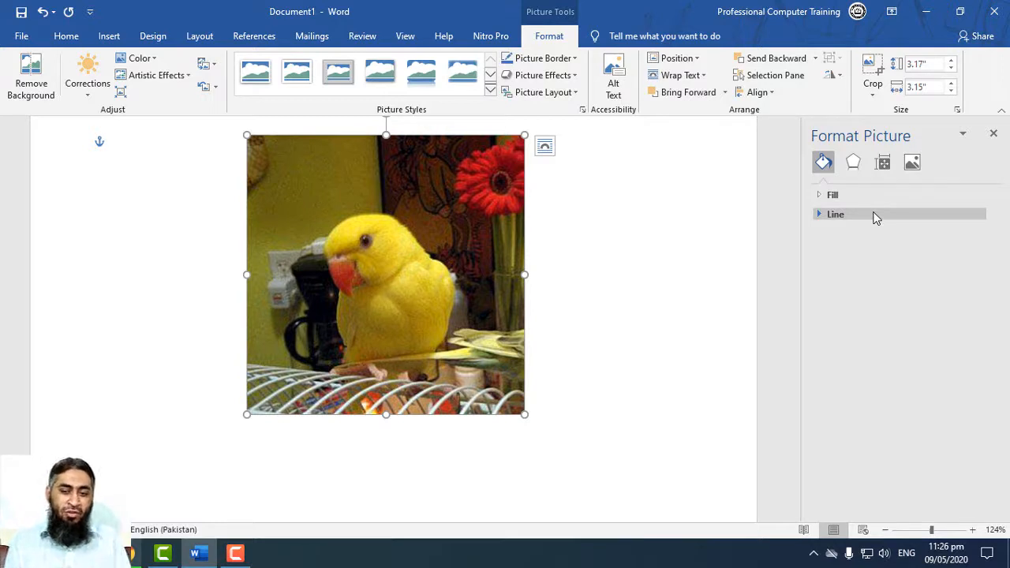
click(820, 197)
click(820, 196)
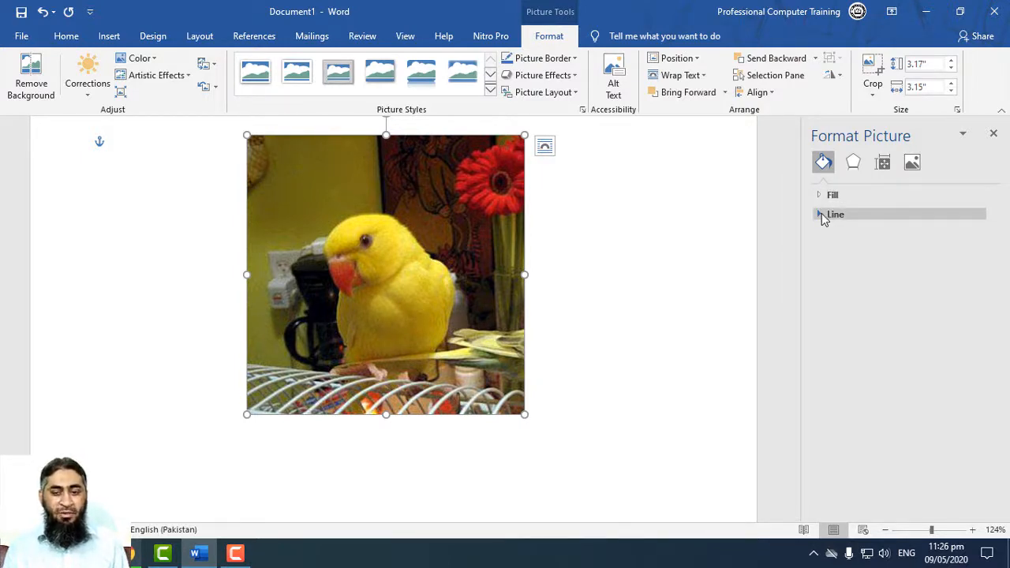
click(821, 214)
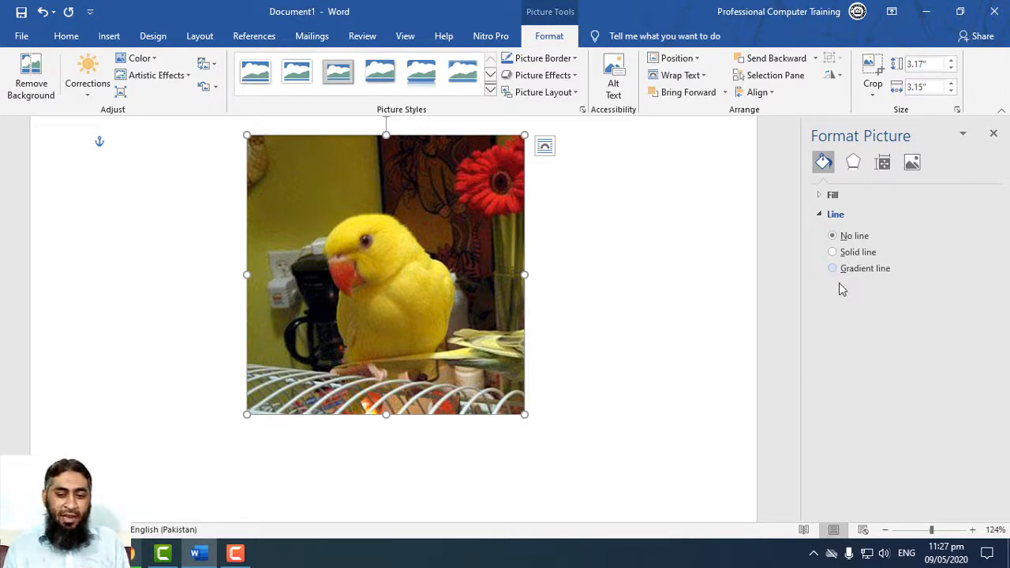
Step: Give the parrot picture a solid outline in standard red
click(833, 252)
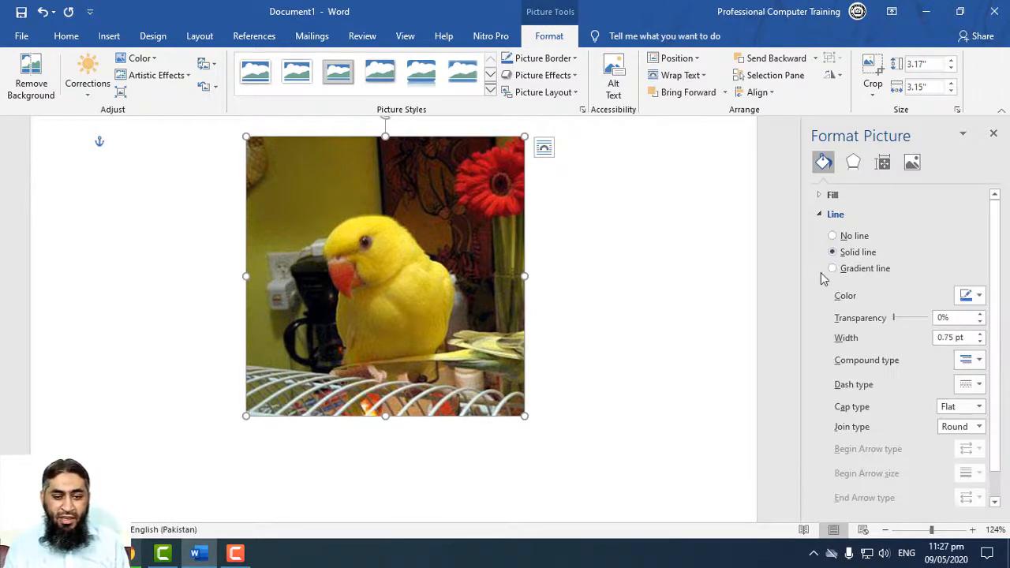
click(979, 295)
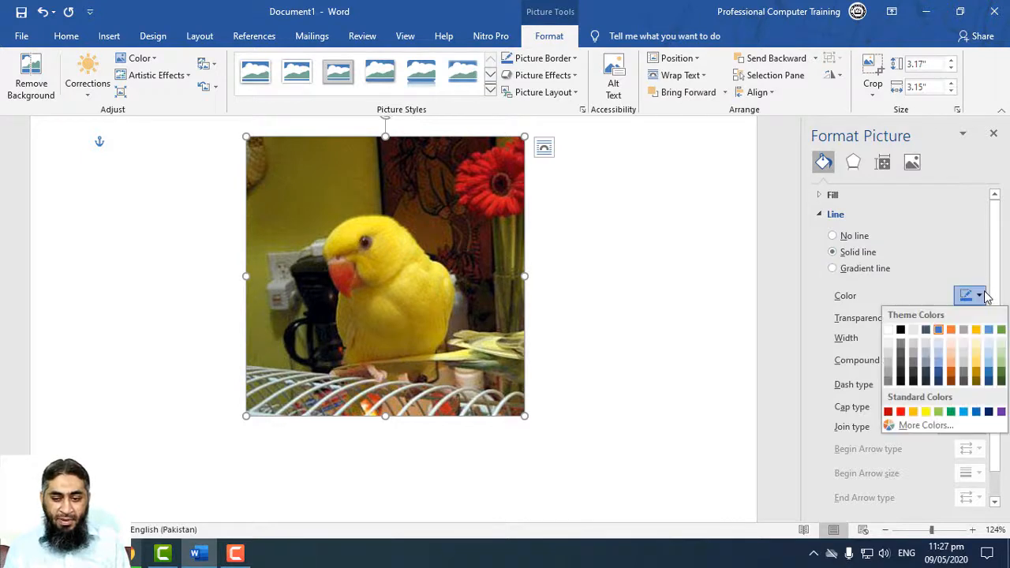
click(900, 411)
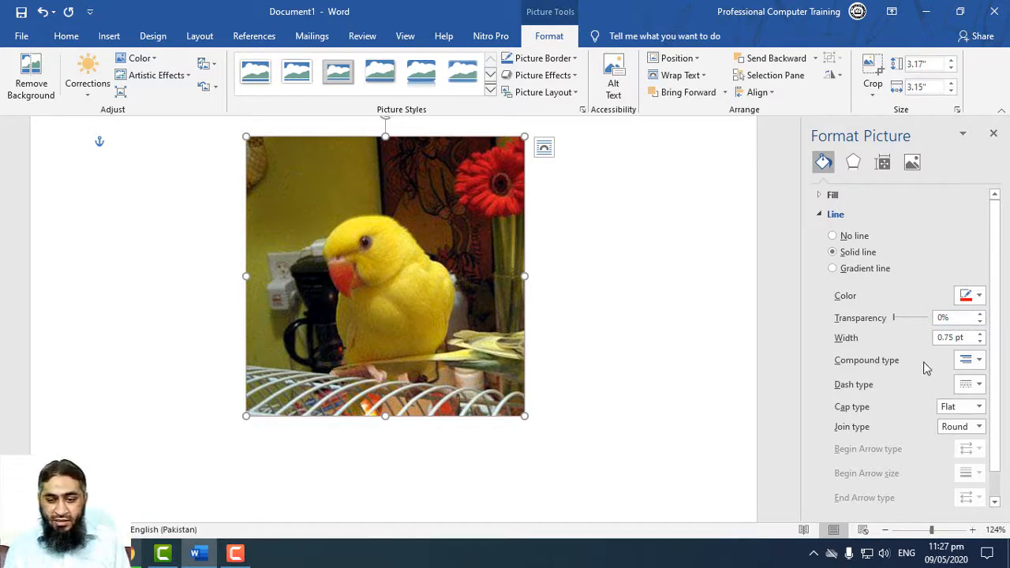
Step: Increase the picture outline's width to 4.75 pt
click(980, 335)
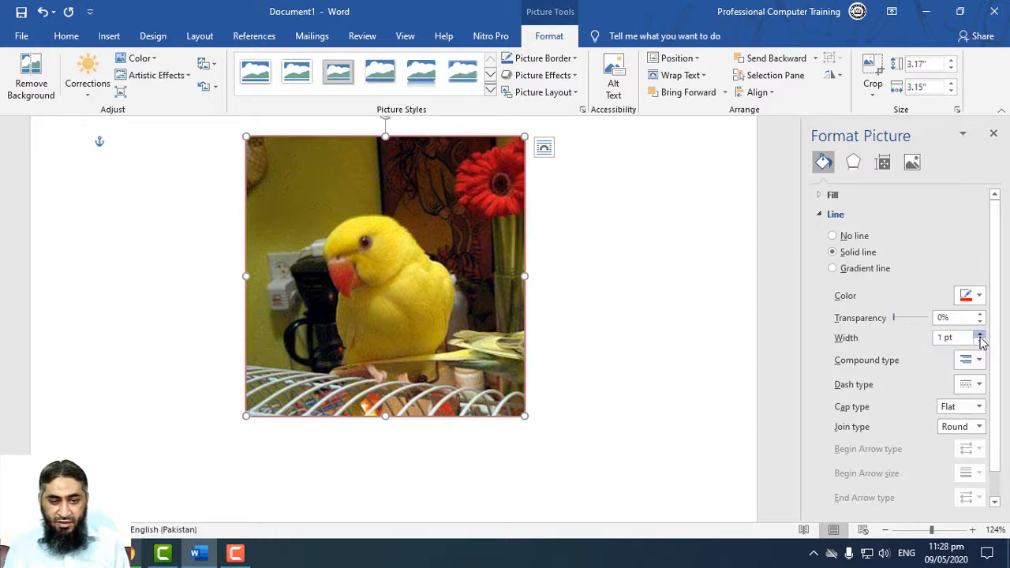
click(979, 334)
click(980, 334)
click(980, 335)
click(980, 335)
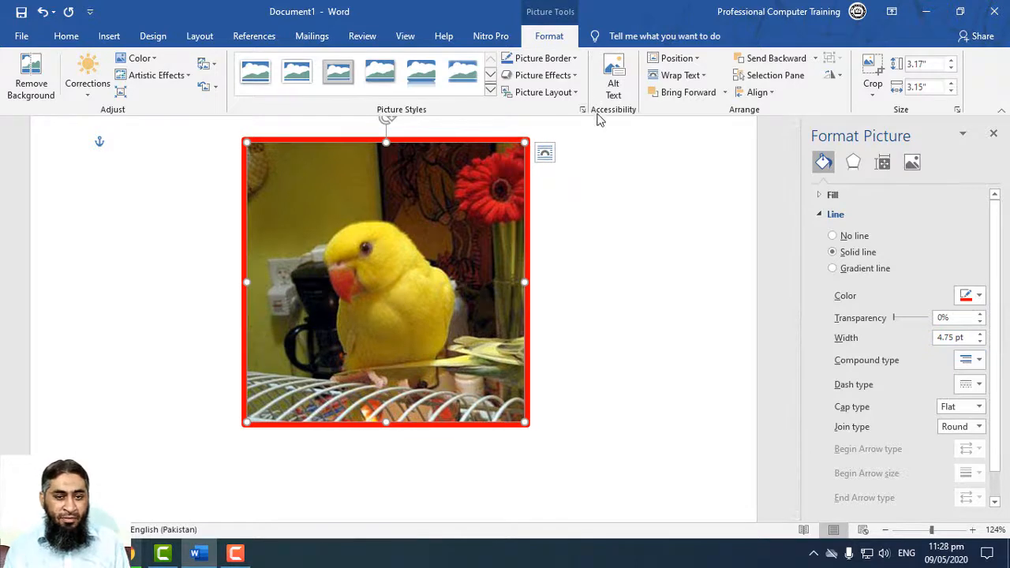
Step: Apply the 6 pt preset weight to the picture border
click(574, 59)
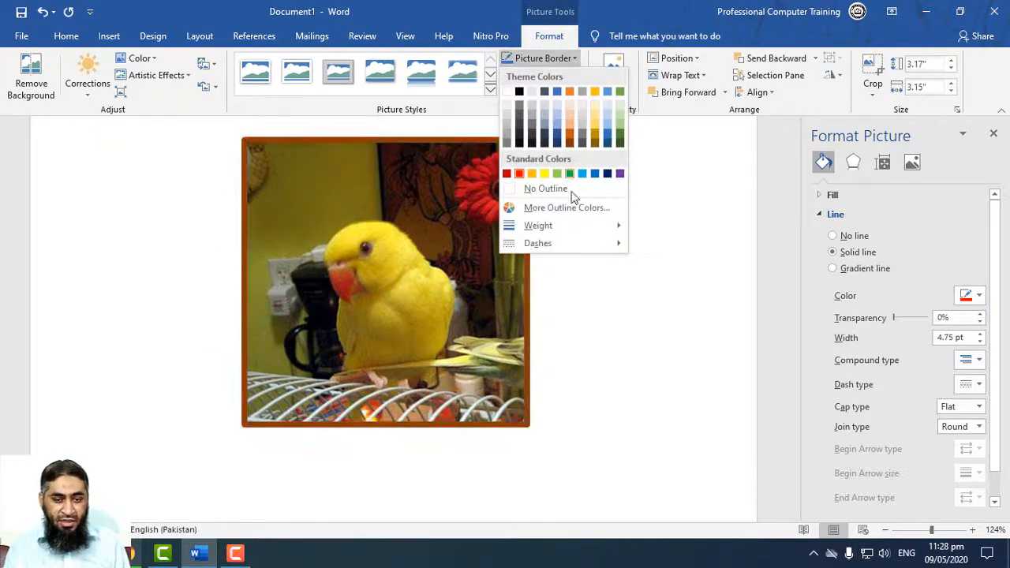
mouse_move(565, 225)
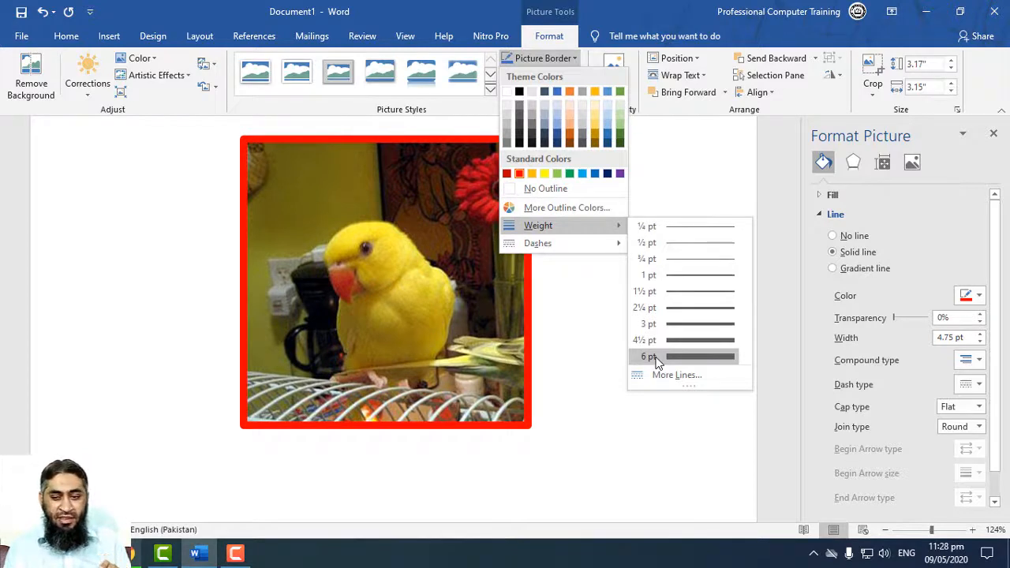
click(658, 362)
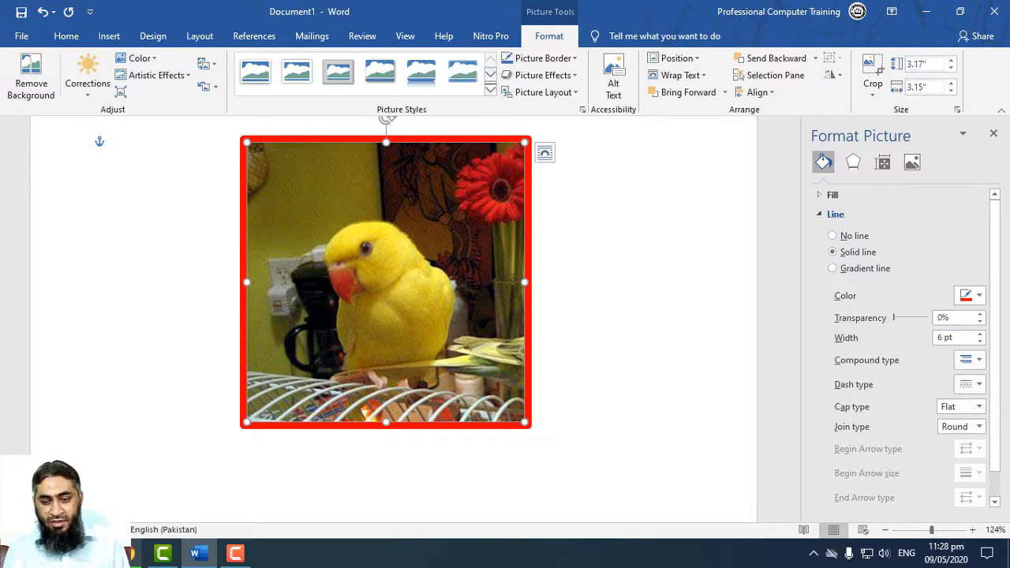
Step: Thicken the red picture outline to a width of 8 pt
click(980, 334)
click(980, 333)
click(980, 334)
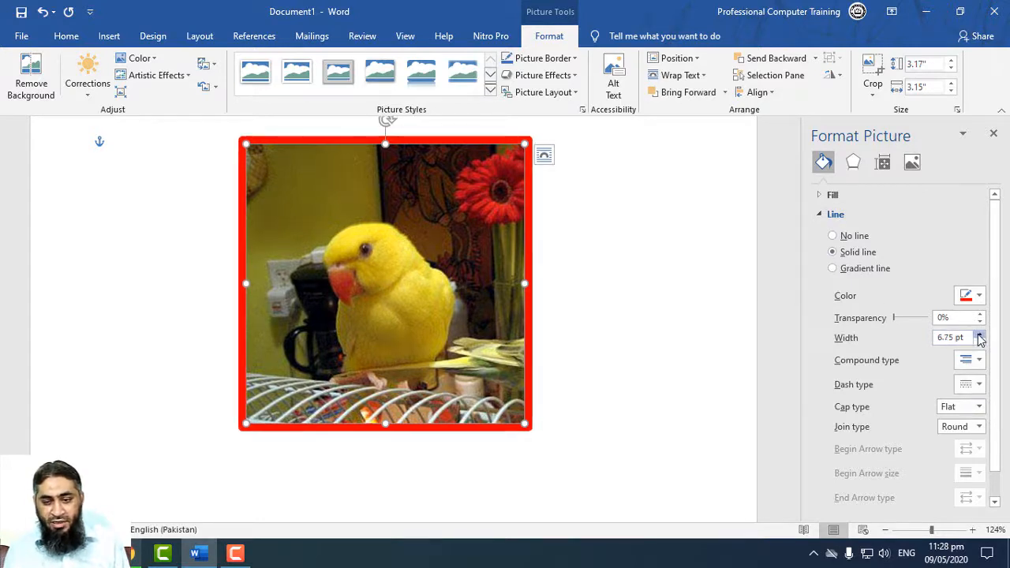
click(980, 334)
click(980, 334)
click(980, 333)
click(980, 334)
click(980, 334)
click(980, 333)
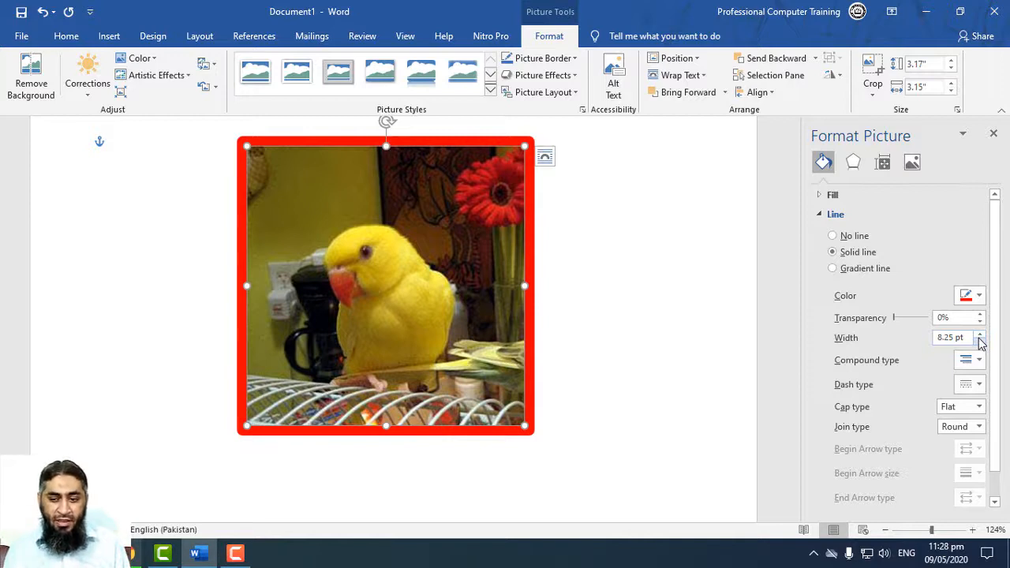
click(980, 341)
Step: Examine the transparency, compound type and dash type options offered for the picture outline
mouse_move(896, 319)
mouse_down()
mouse_move(916, 319)
mouse_move(892, 323)
mouse_up()
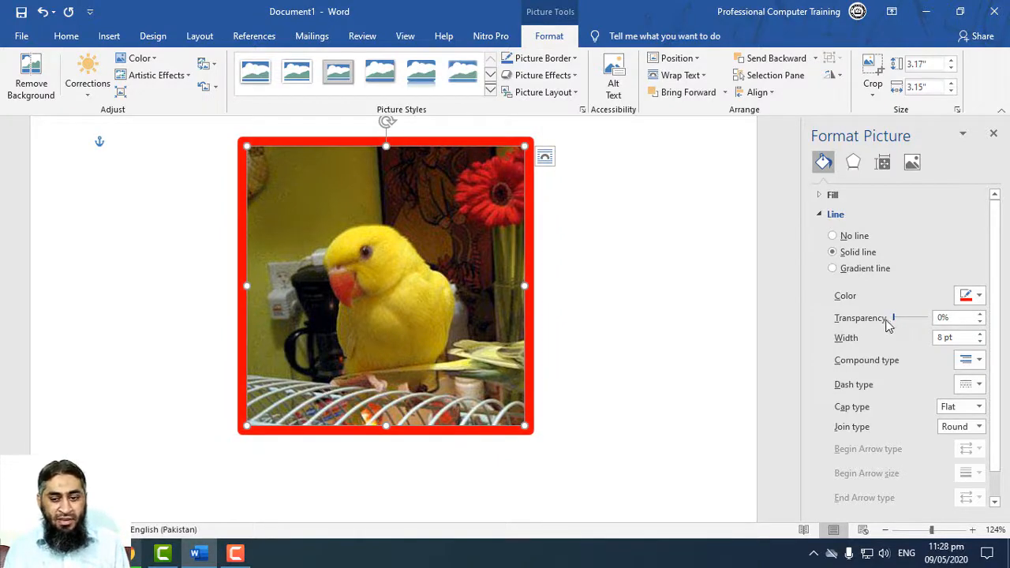
click(980, 360)
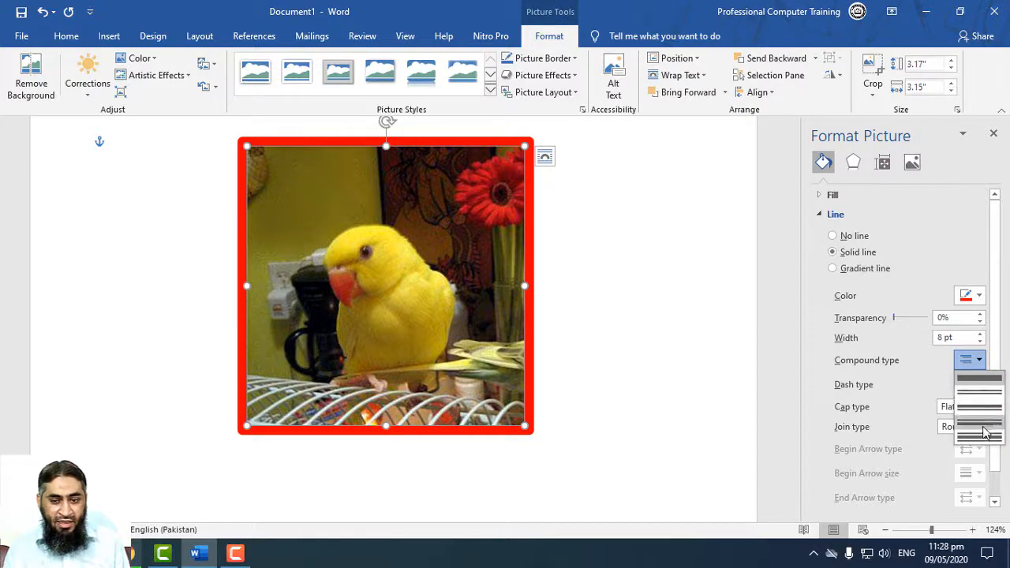
click(896, 277)
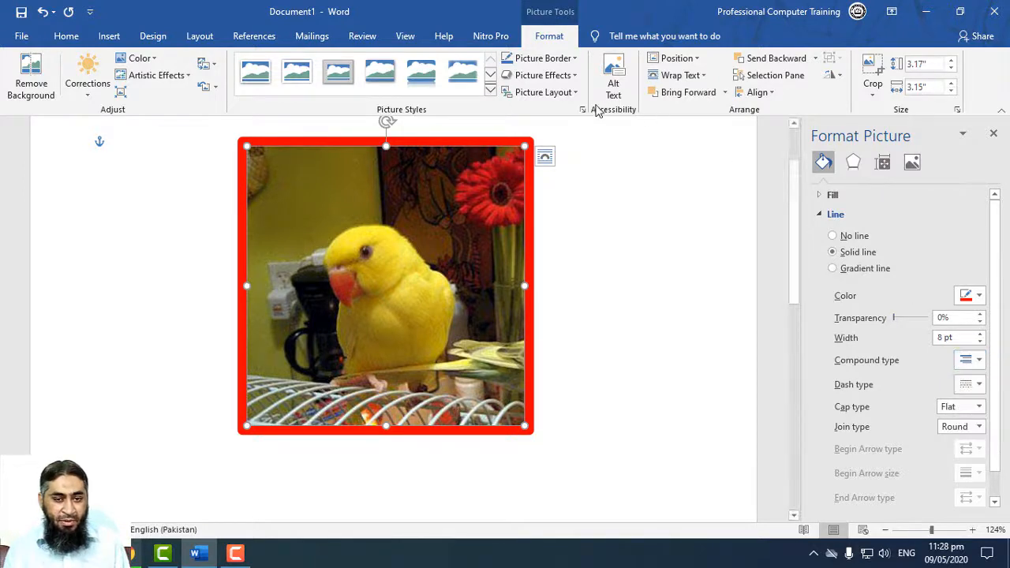
click(553, 59)
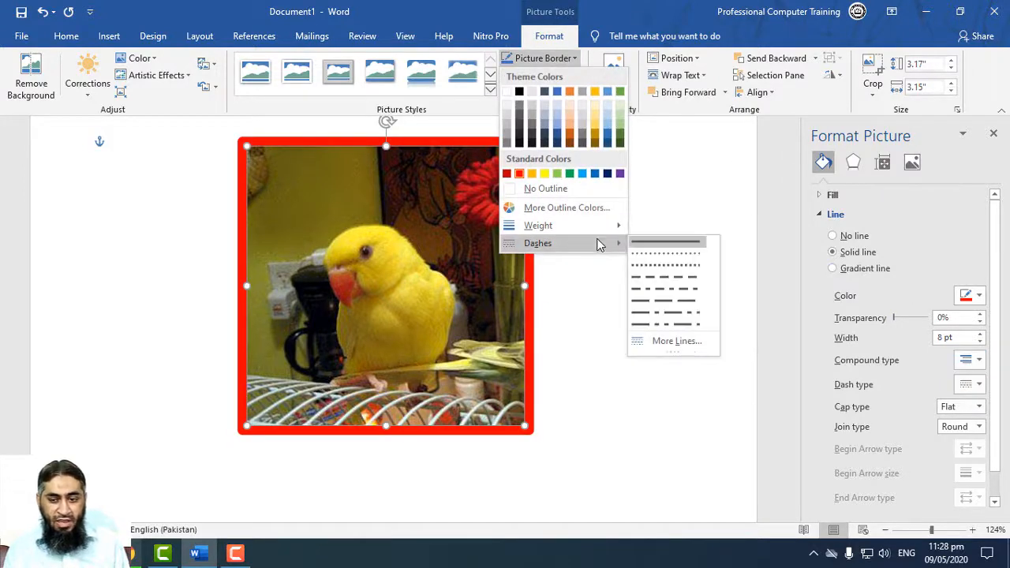
click(959, 384)
click(971, 383)
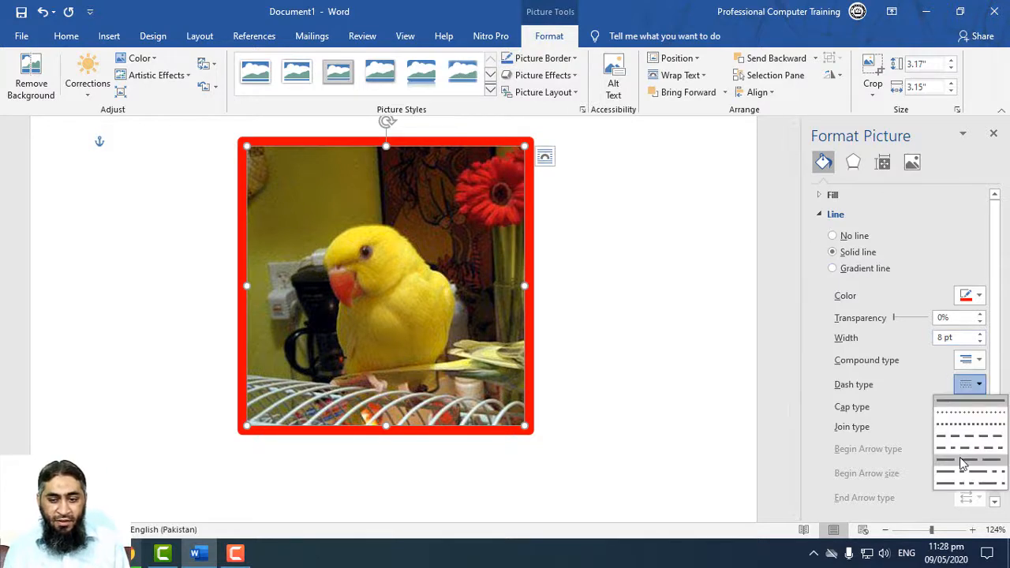
click(944, 282)
Step: Try the Bevel and Miter join types on the outline's corners and set the join type back to Round
scroll(975, 386, down, 1)
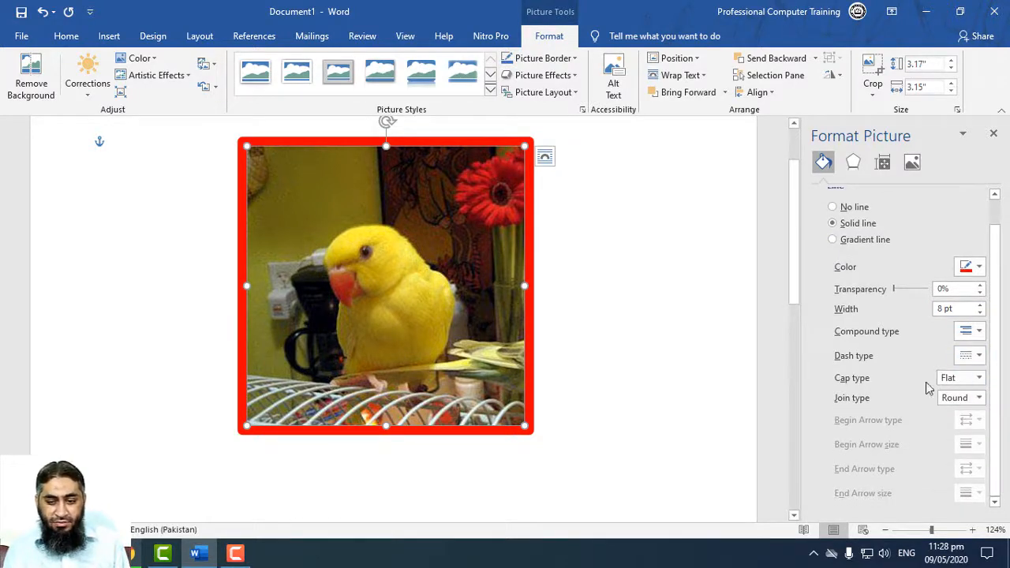
click(972, 398)
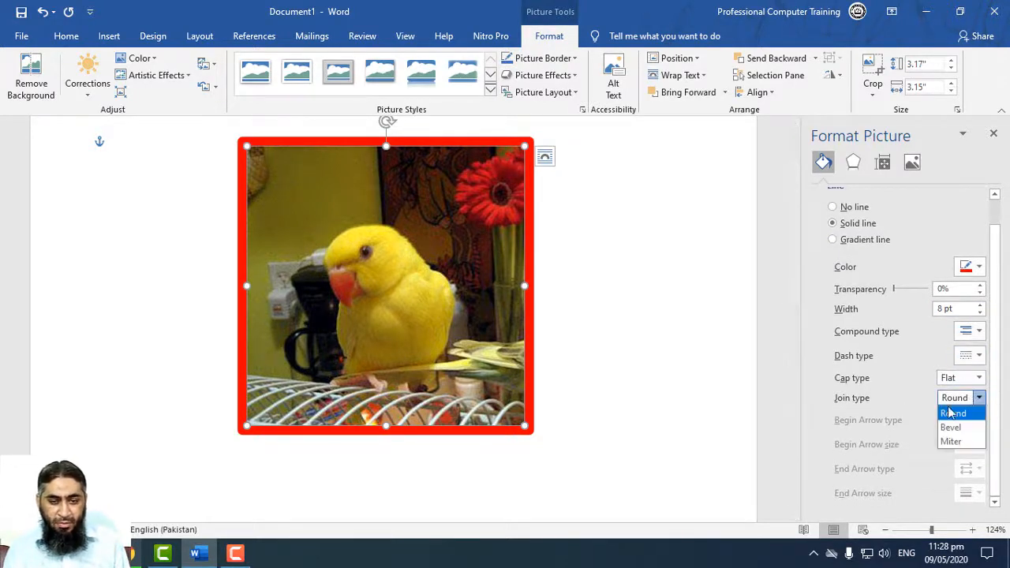
click(951, 426)
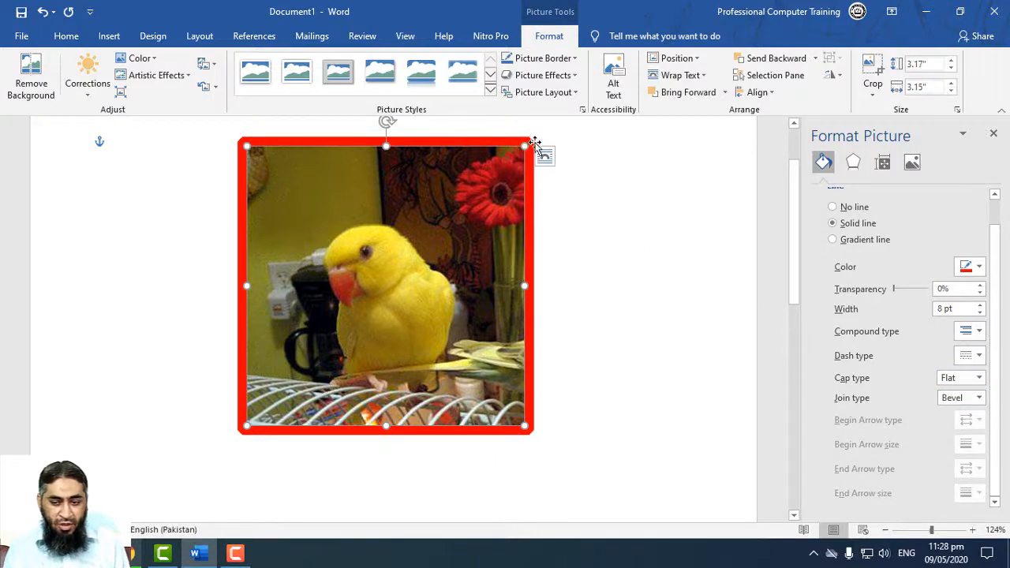
click(978, 398)
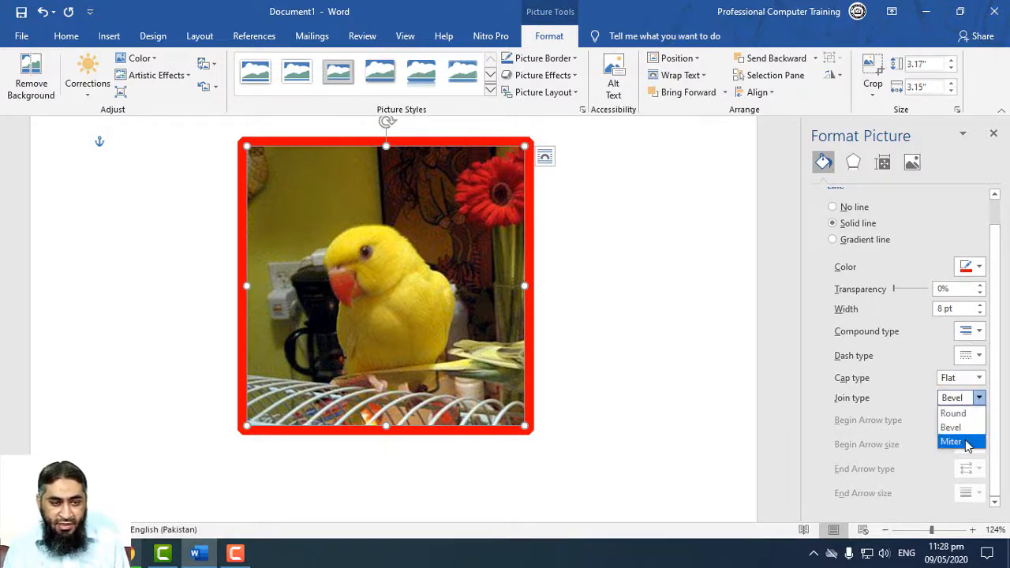
click(969, 442)
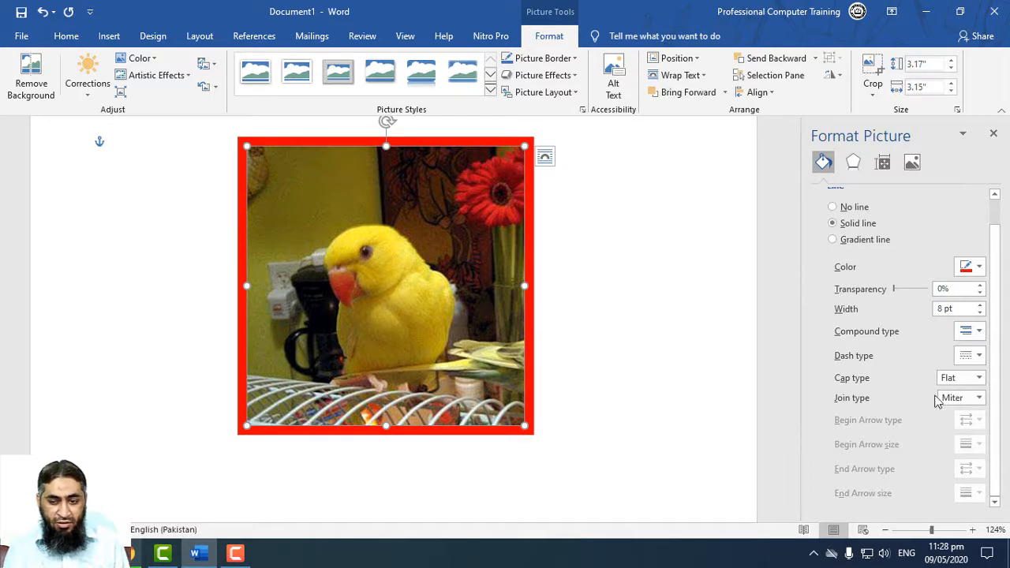
click(959, 398)
click(951, 411)
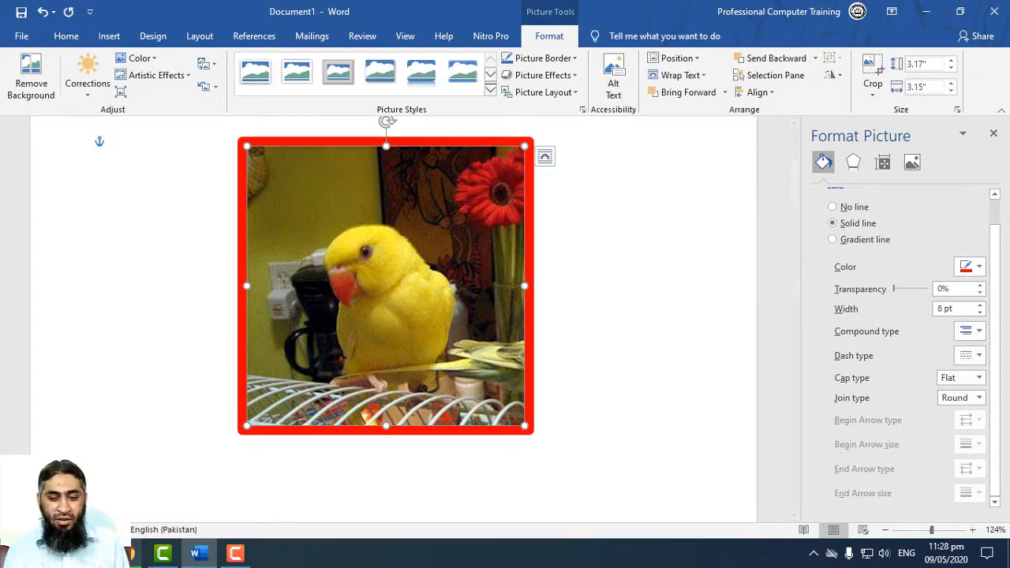
Step: Try the Round and Square cap types on the picture outline and set the cap type back to Flat
click(970, 378)
click(955, 408)
click(966, 379)
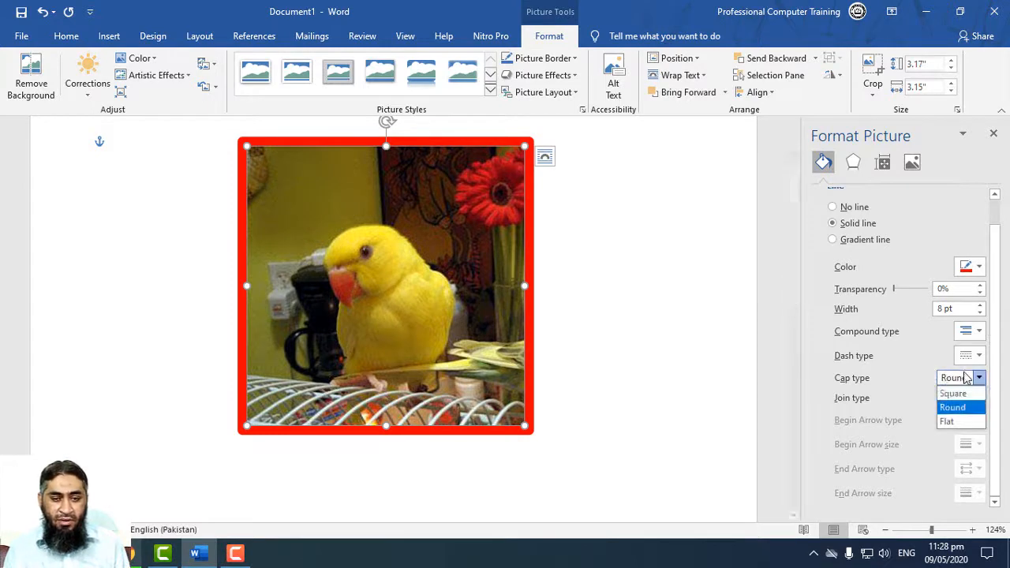
click(964, 393)
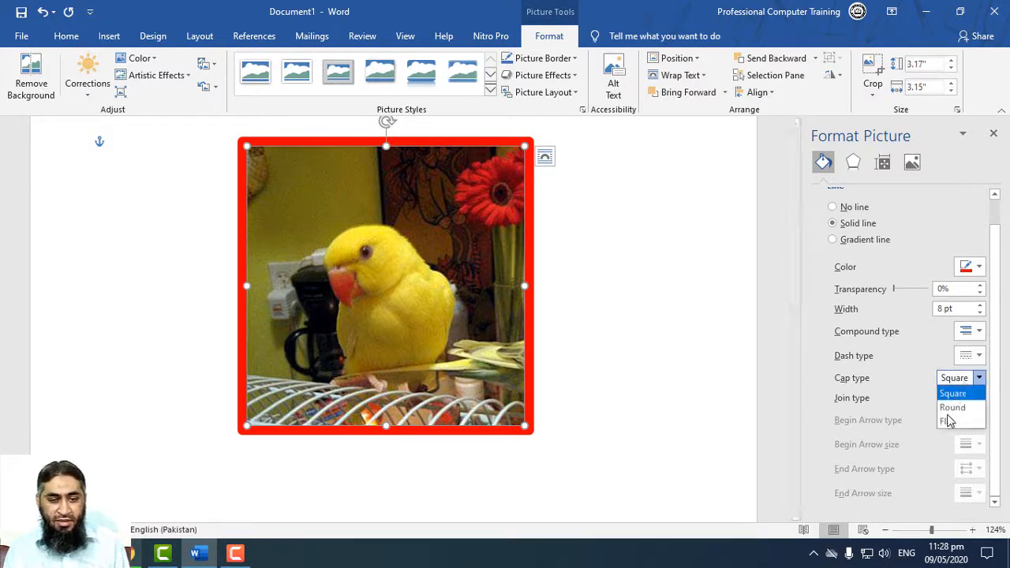
click(951, 415)
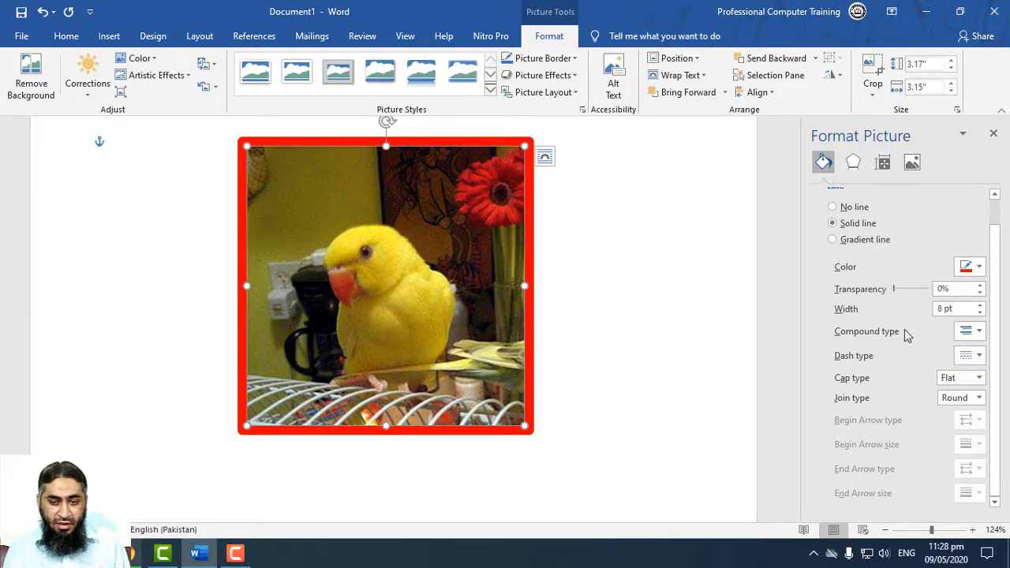
Step: Change the picture outline to a gradient line using the light green radial preset gradient
click(832, 240)
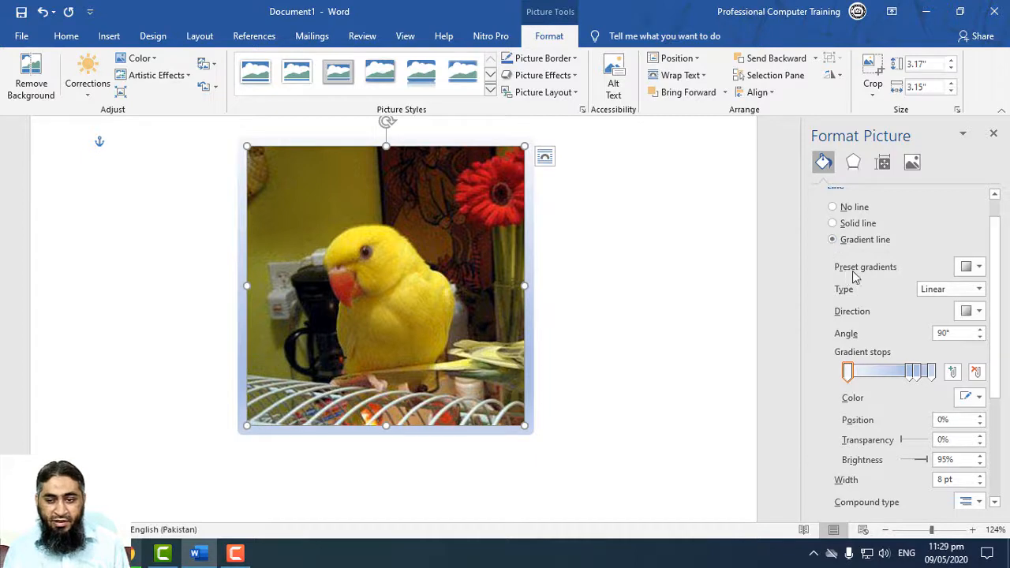
click(972, 267)
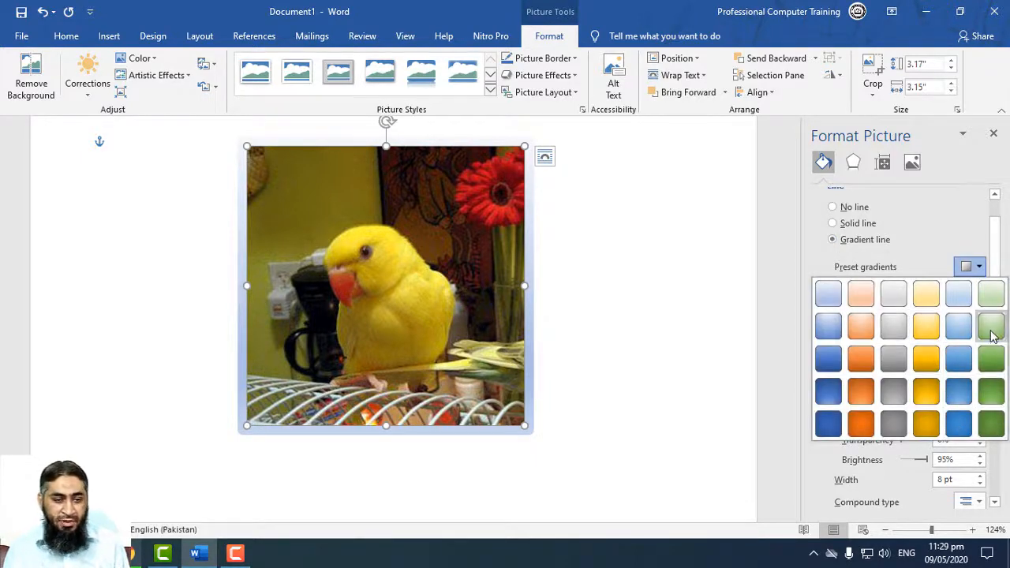
click(992, 333)
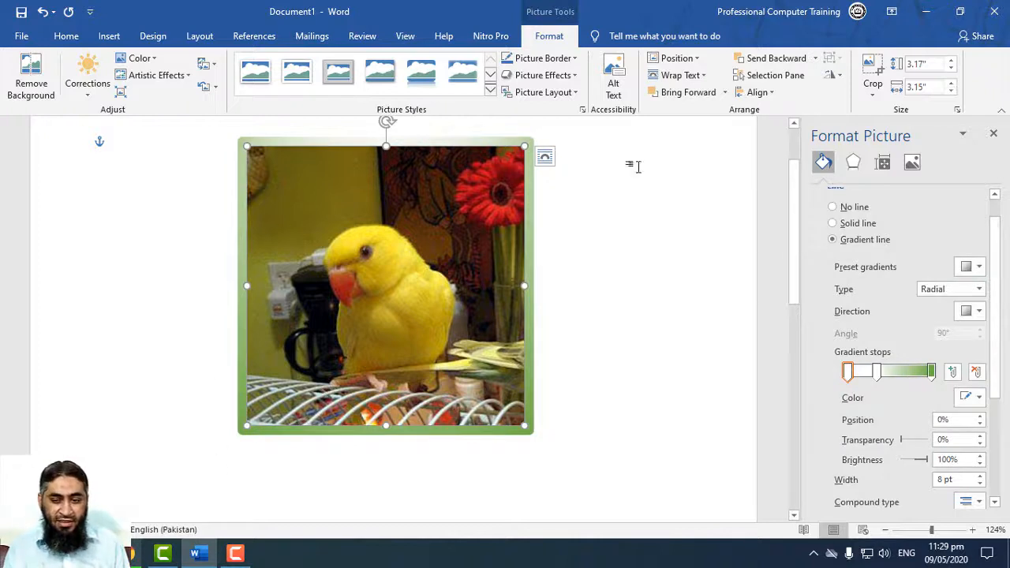
Step: Try the Linear, Radial, Rectangular and Path gradient types on the outline and set the type back to Radial
click(978, 288)
click(961, 304)
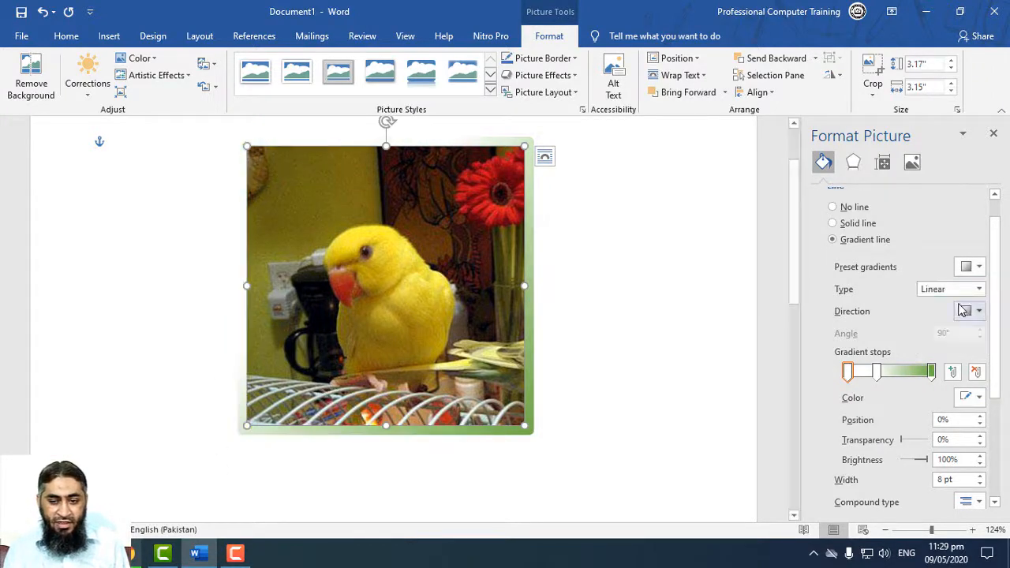
click(978, 288)
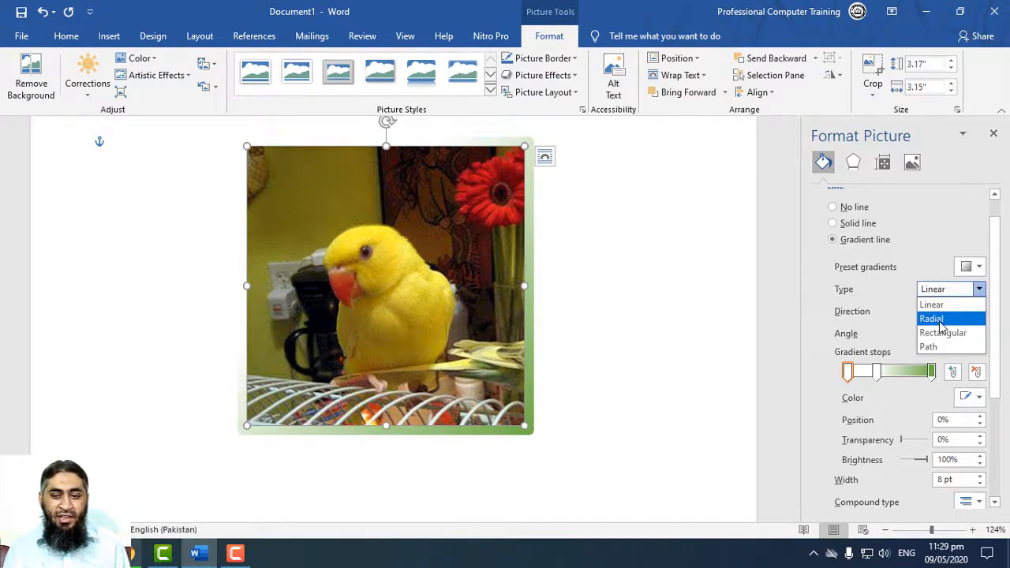
click(935, 319)
click(950, 289)
click(942, 332)
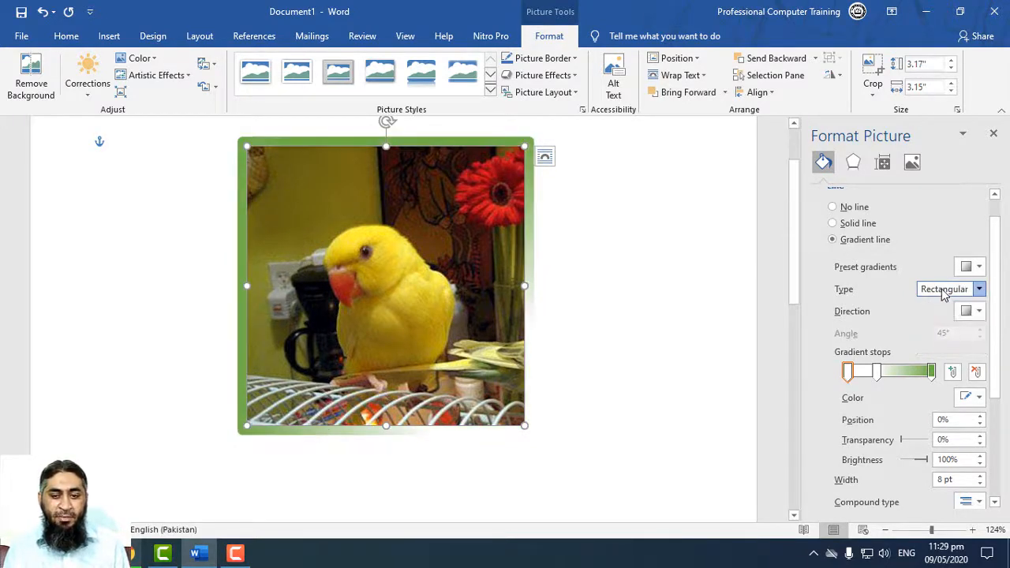
click(943, 290)
click(941, 350)
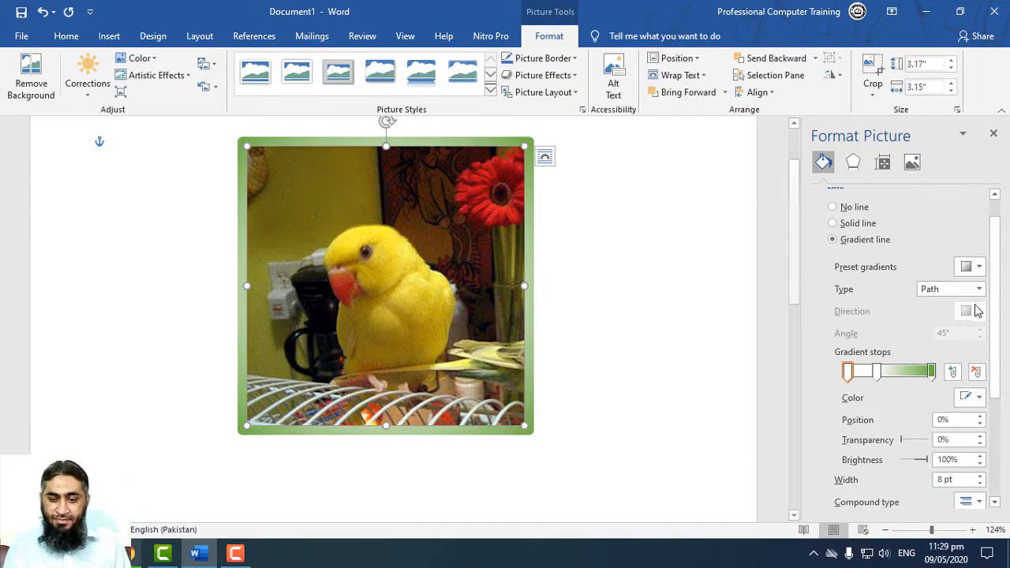
click(949, 295)
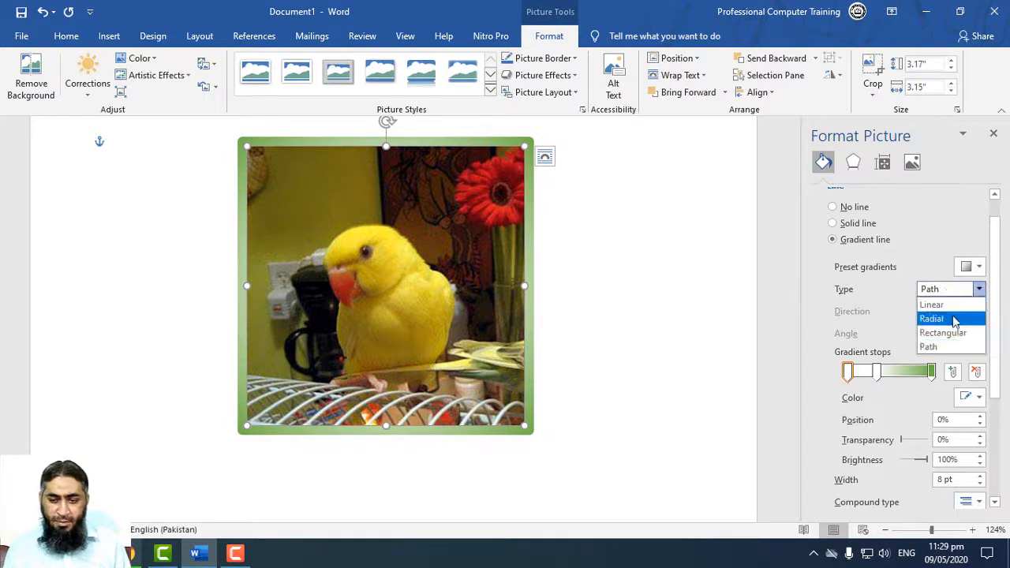
click(951, 315)
Step: Try the different radial gradient directions on the outline and choose the one radiating from the picture's top-left corner
click(979, 315)
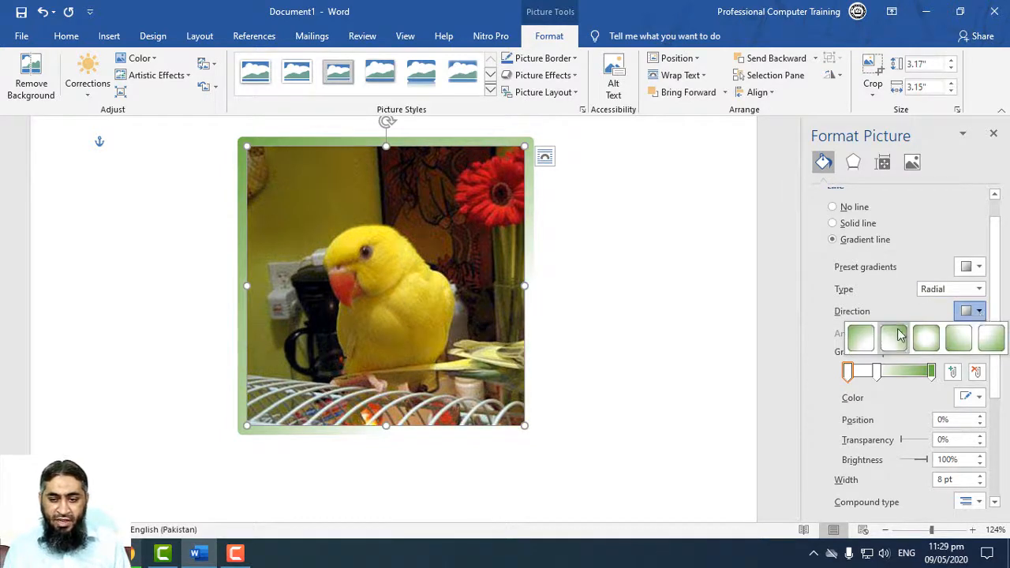
click(894, 339)
click(981, 313)
click(926, 339)
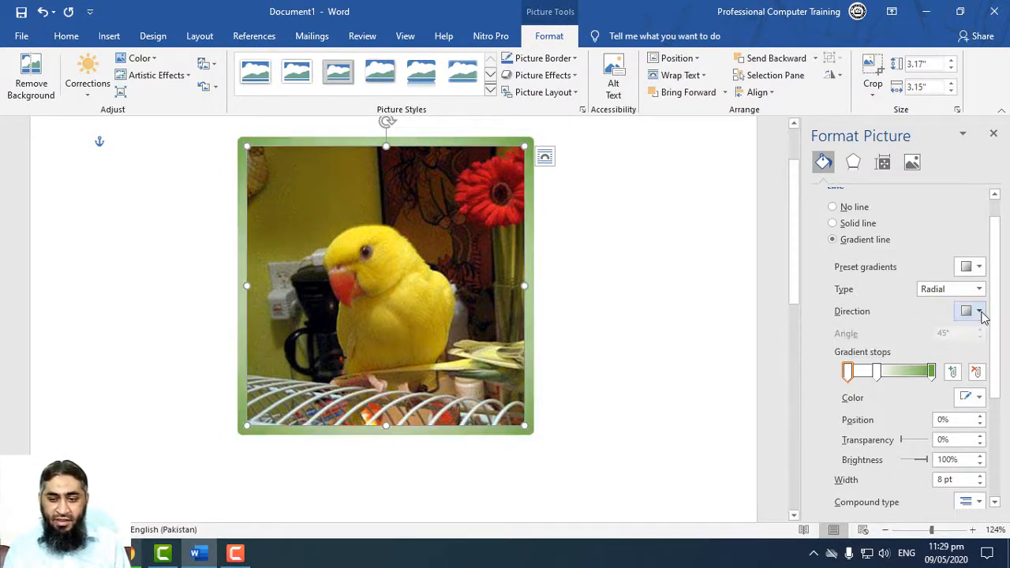
click(980, 312)
click(959, 340)
click(981, 312)
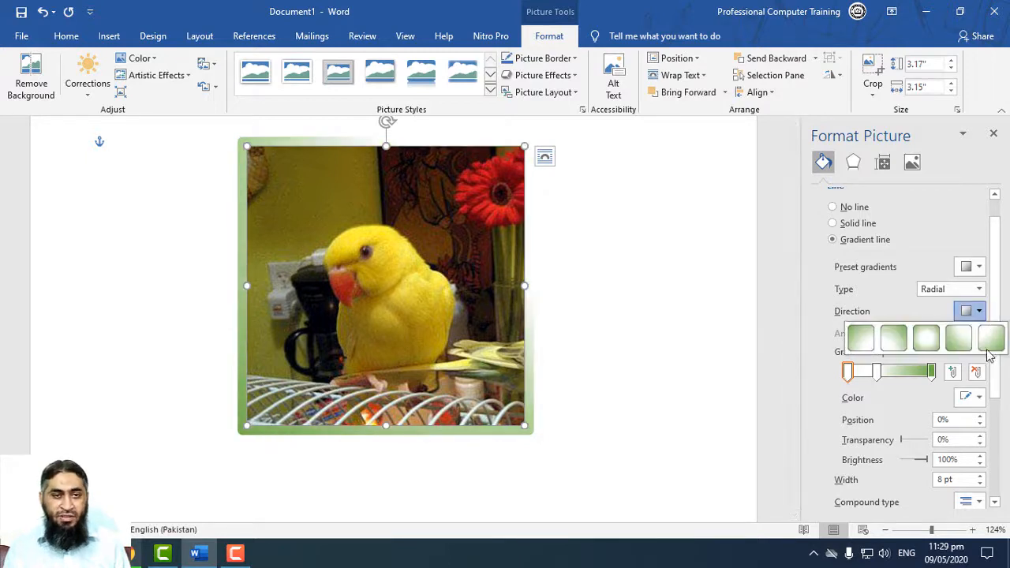
click(896, 360)
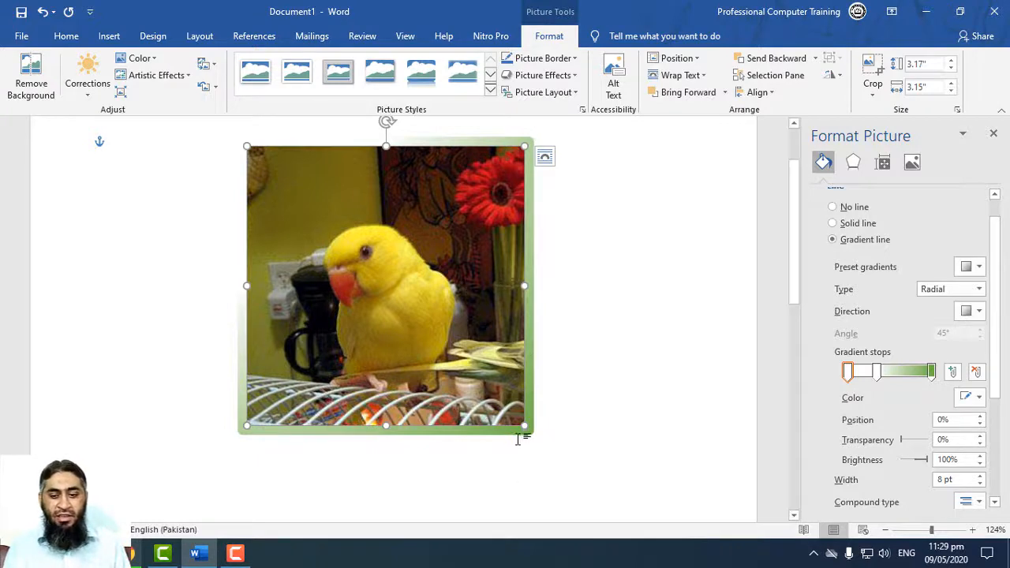
Step: Color the outline's first gradient stop, at 0%, standard red
click(849, 372)
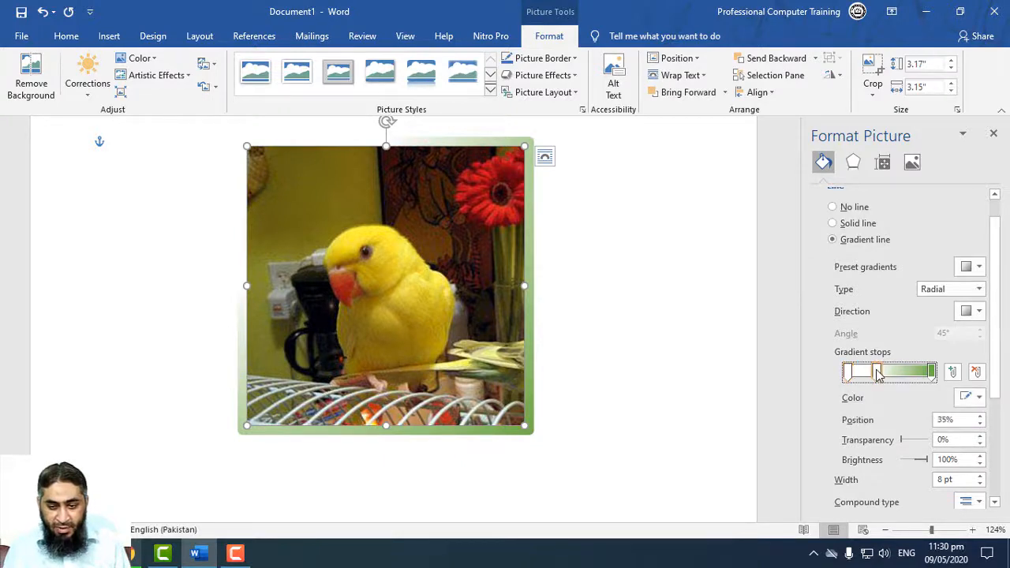
click(849, 372)
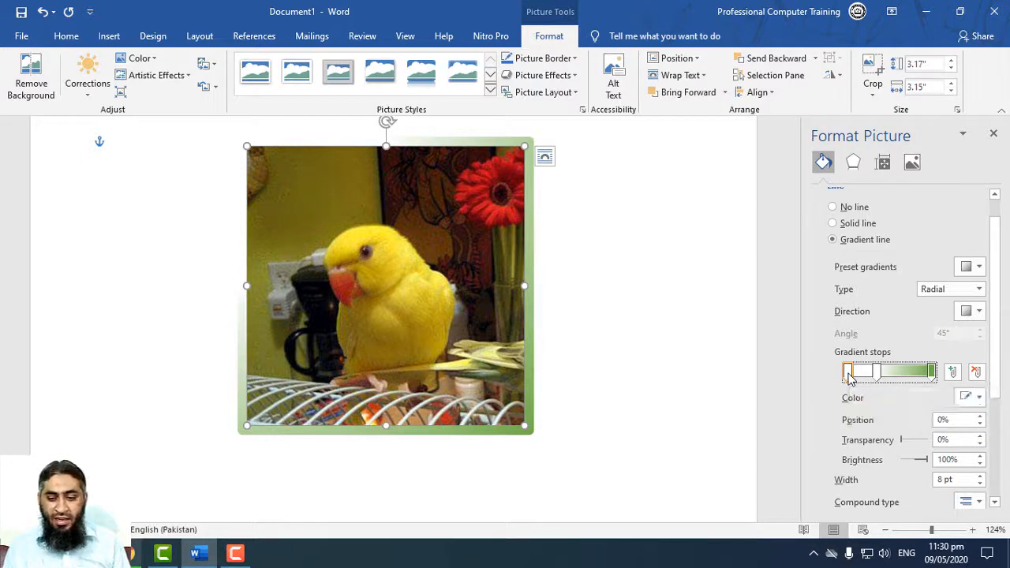
click(979, 397)
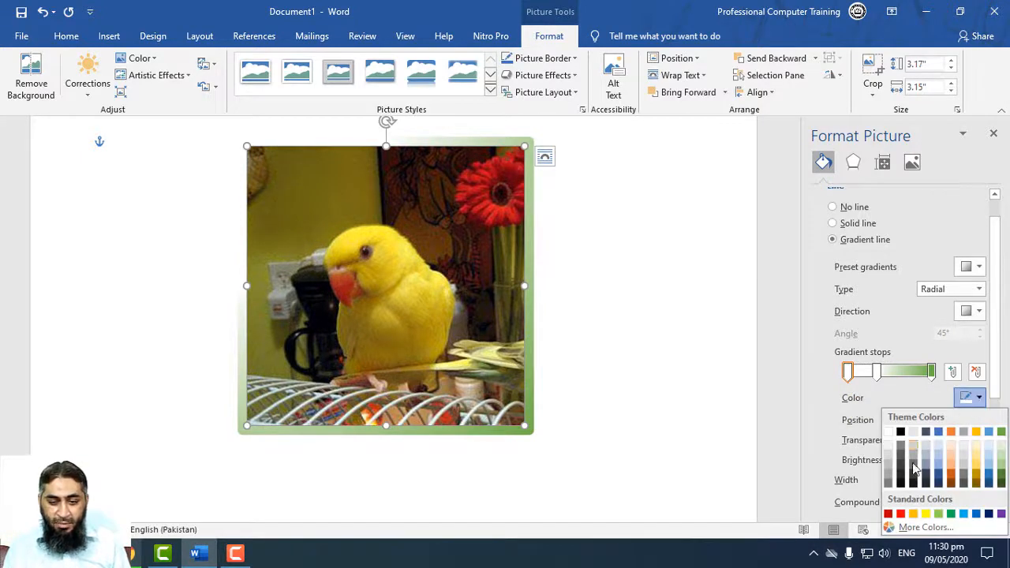
click(900, 515)
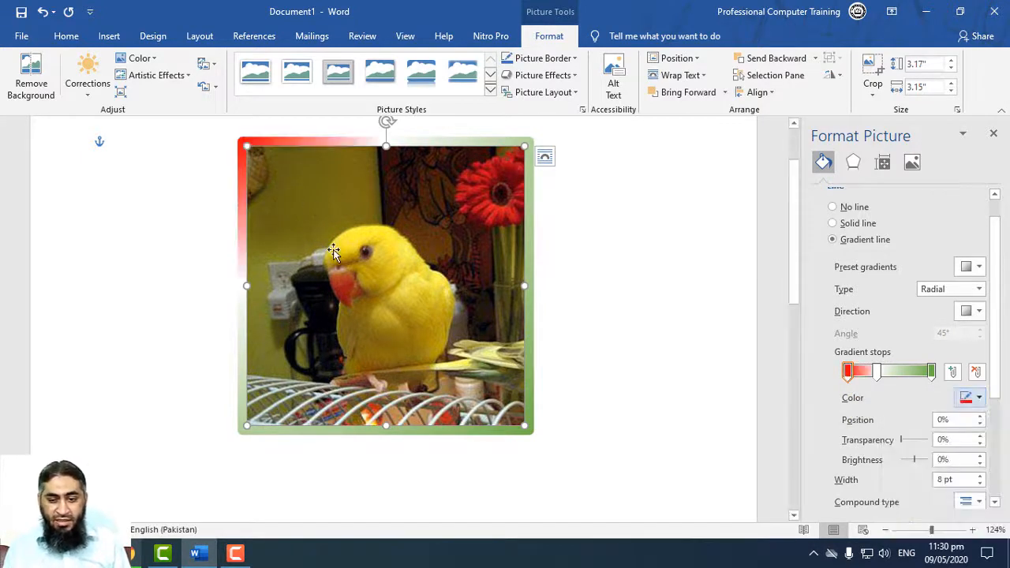
Step: Color the middle gradient stop at 35% standard orange and the last stop at 100% light blue
click(878, 376)
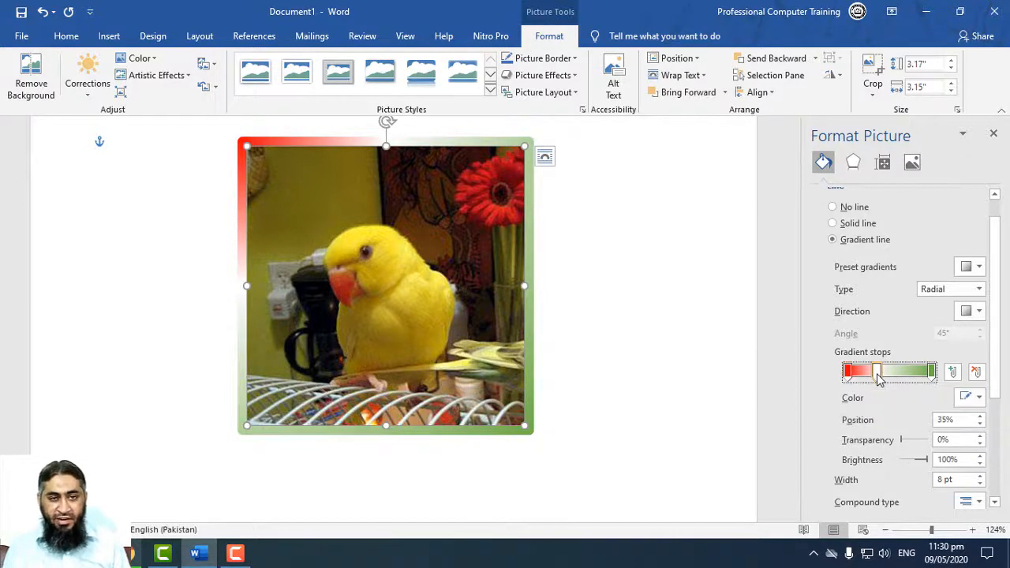
click(979, 397)
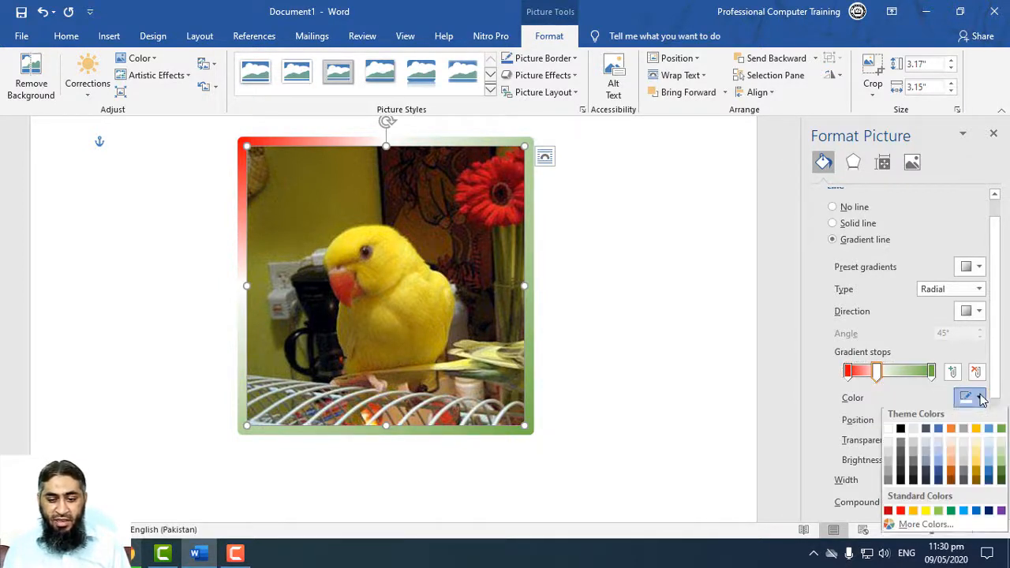
click(912, 515)
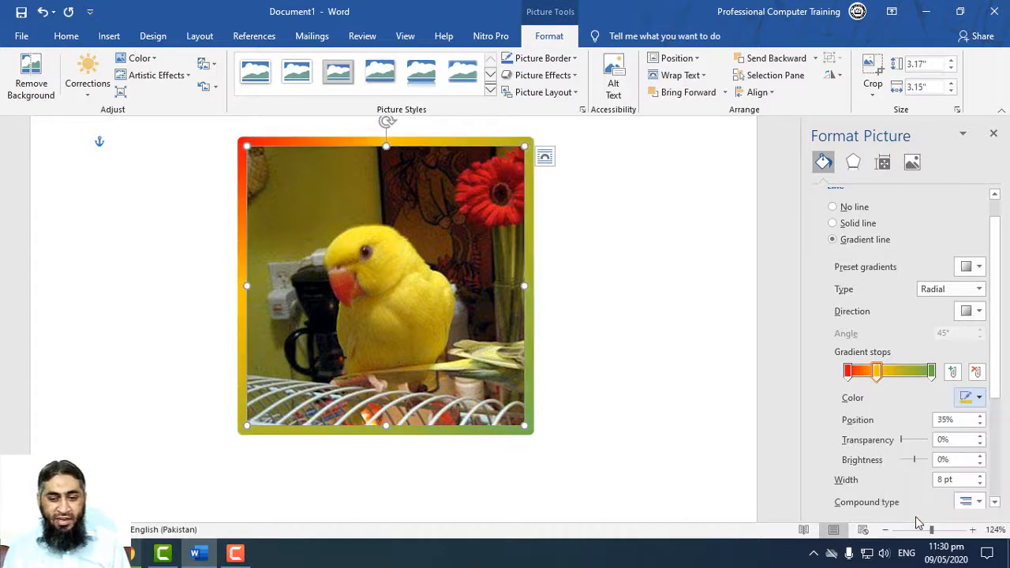
click(932, 374)
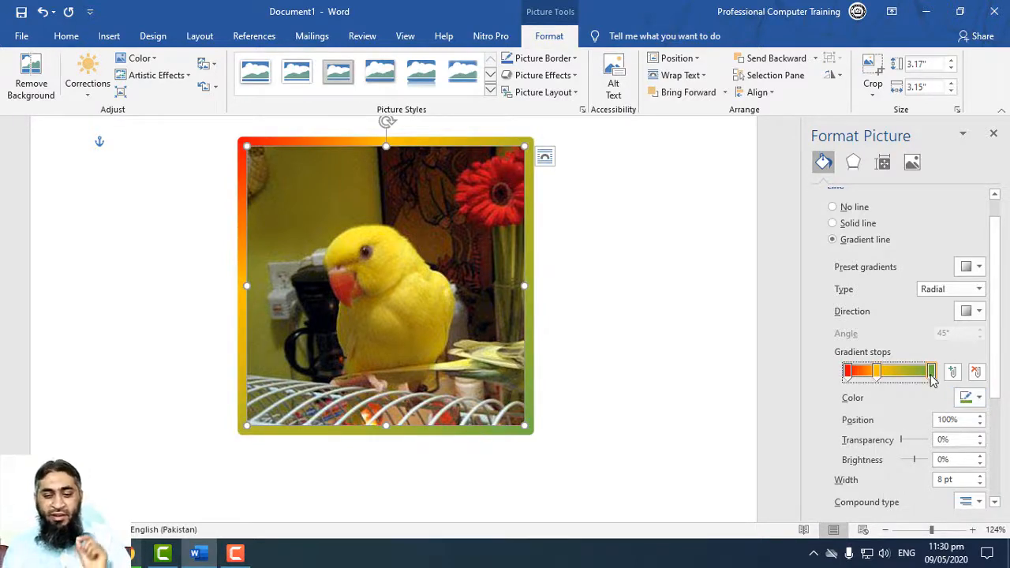
click(970, 397)
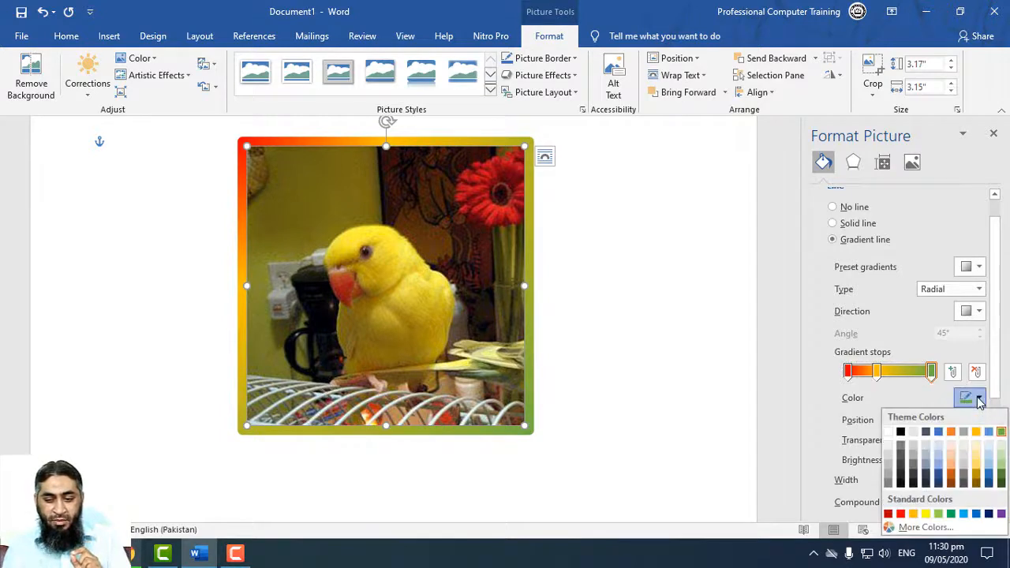
click(963, 514)
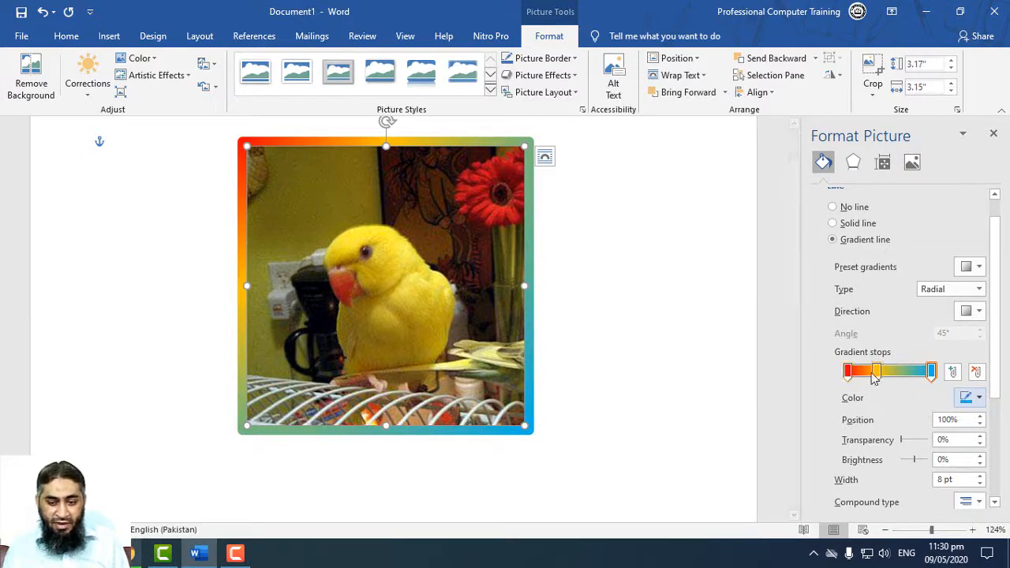
Step: Try sliding the orange middle stop and the red first stop along the outline's gradient
drag(875, 377, 934, 379)
mouse_move(851, 377)
mouse_down()
mouse_move(863, 377)
mouse_move(852, 376)
mouse_up()
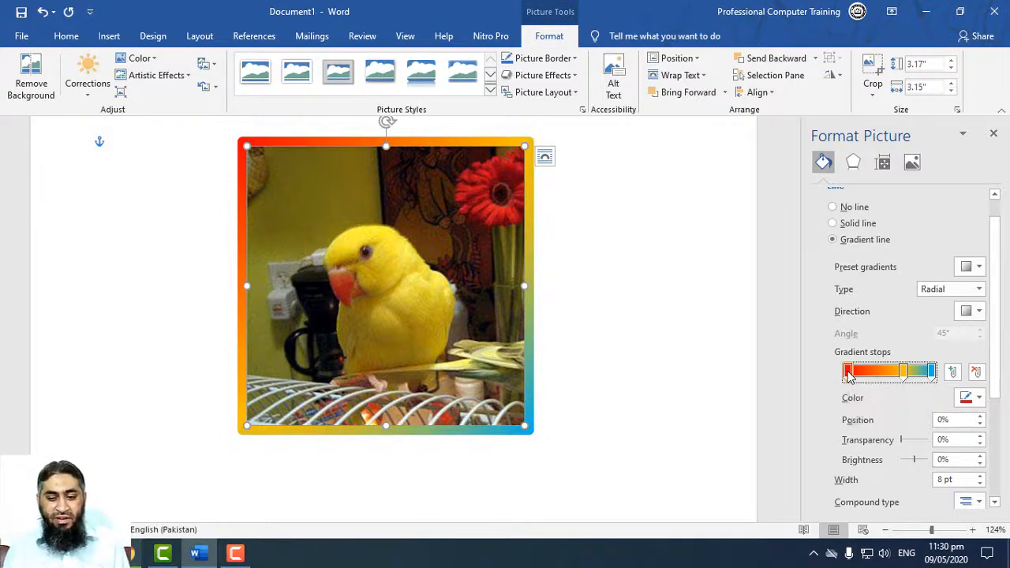
mouse_move(849, 376)
mouse_down()
mouse_move(877, 374)
mouse_move(837, 372)
mouse_up()
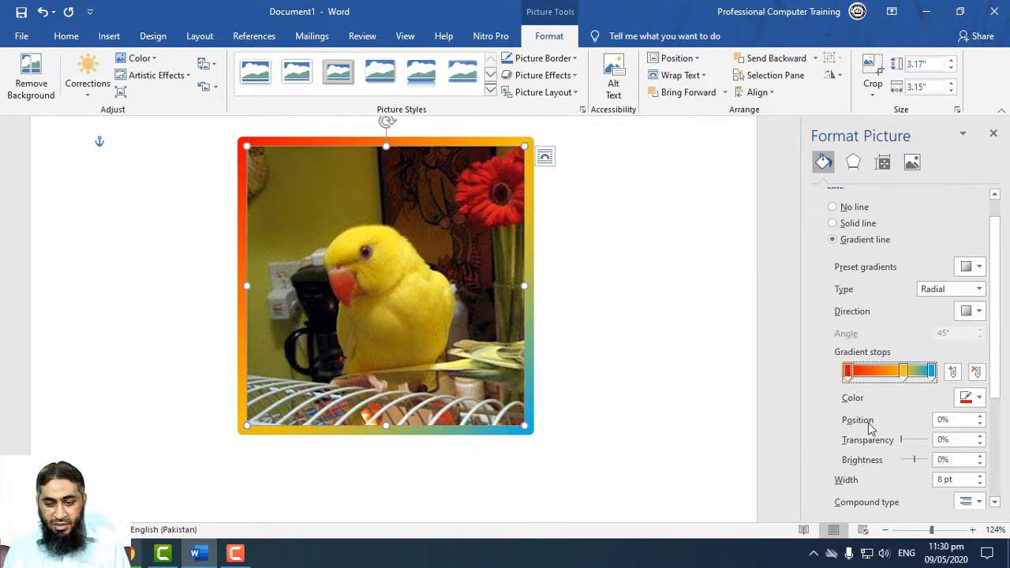
Step: Try raising the red gradient stop's position by a few percent and return the stop to 0%
click(978, 416)
click(978, 417)
click(978, 416)
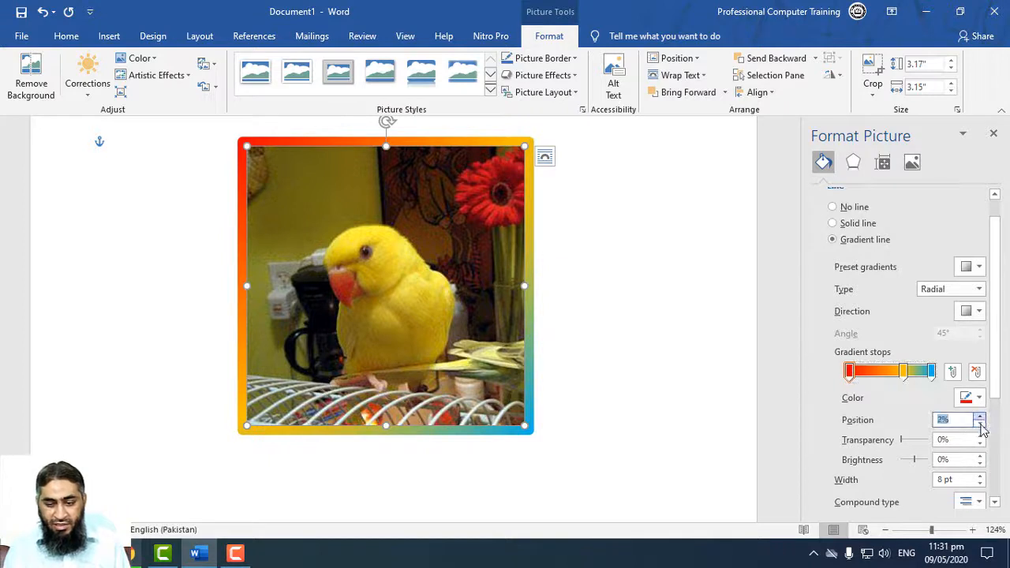
click(979, 417)
click(979, 423)
click(979, 423)
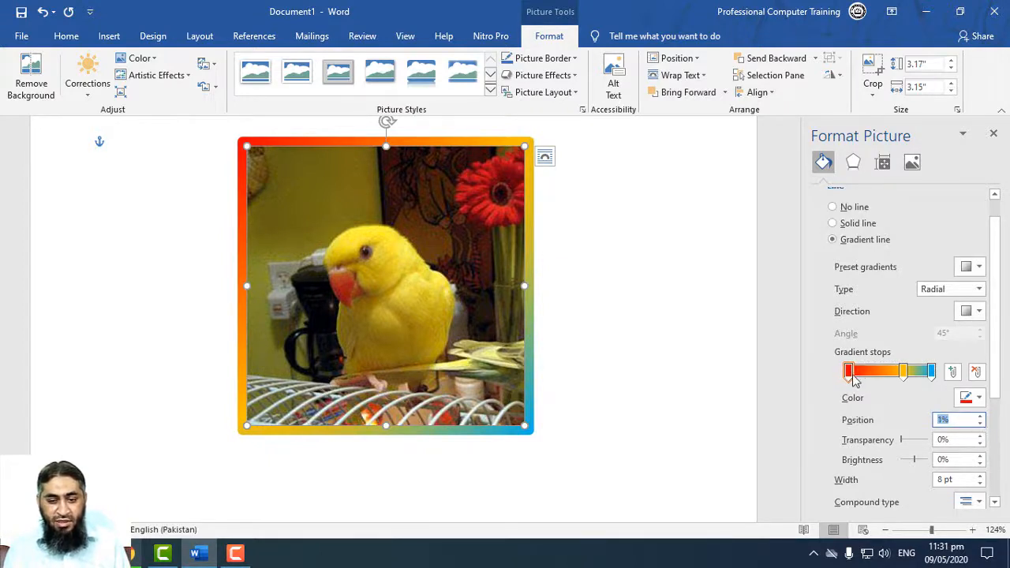
click(880, 381)
drag(880, 381, 843, 383)
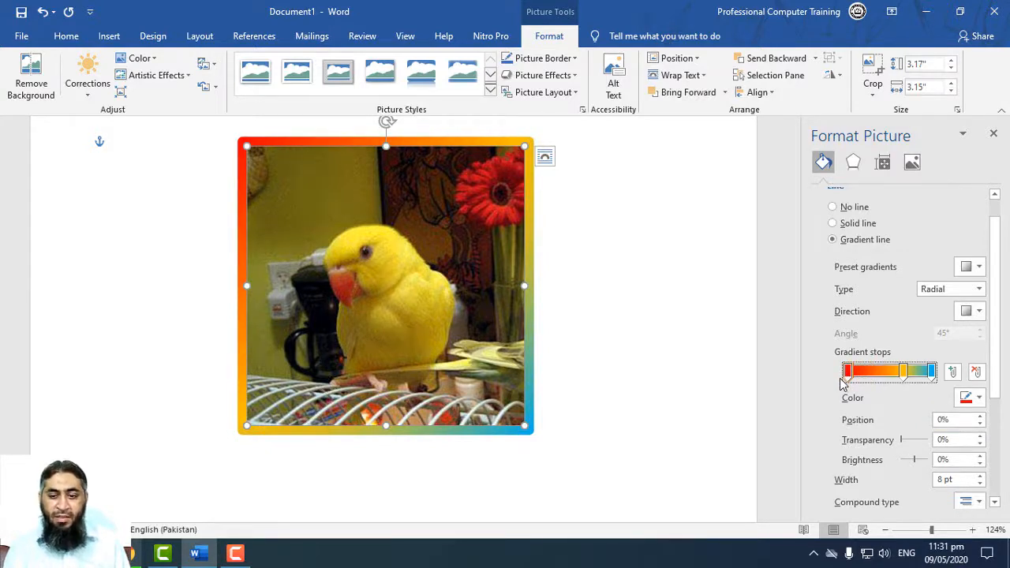
Step: Move the orange middle stop to 50% and add two more gradient stops at 23% and 75%
drag(903, 377, 890, 377)
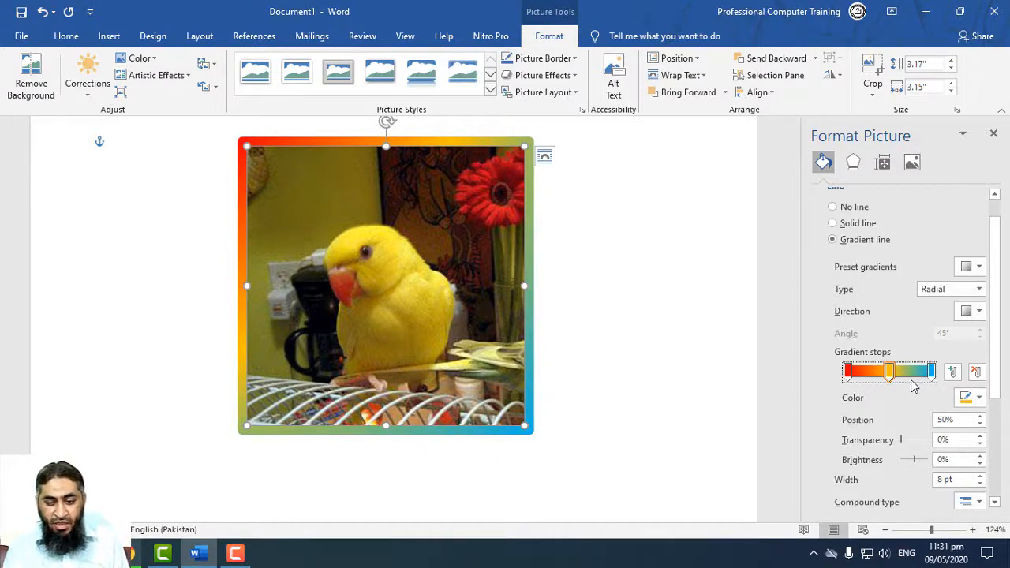
click(865, 371)
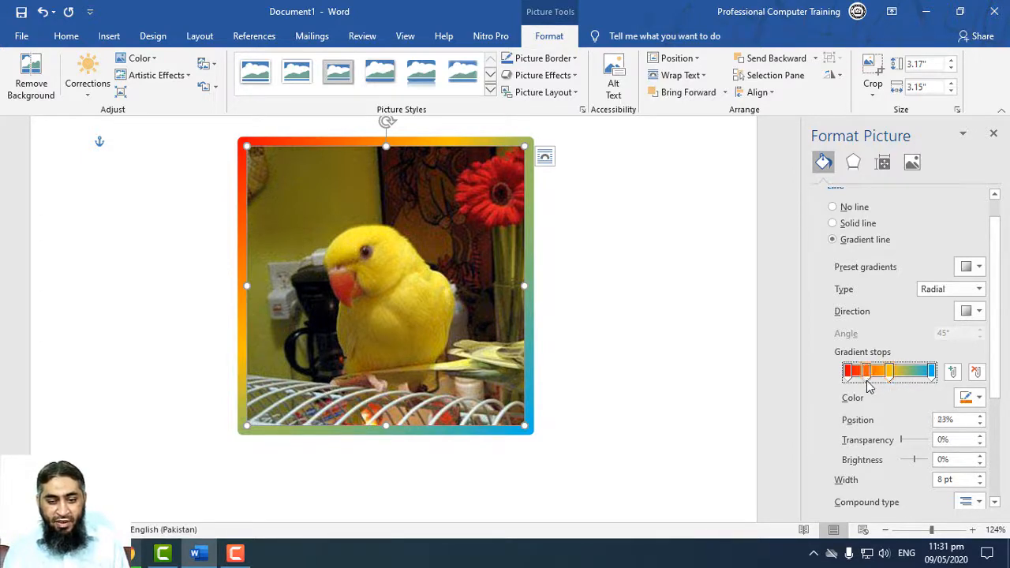
click(911, 380)
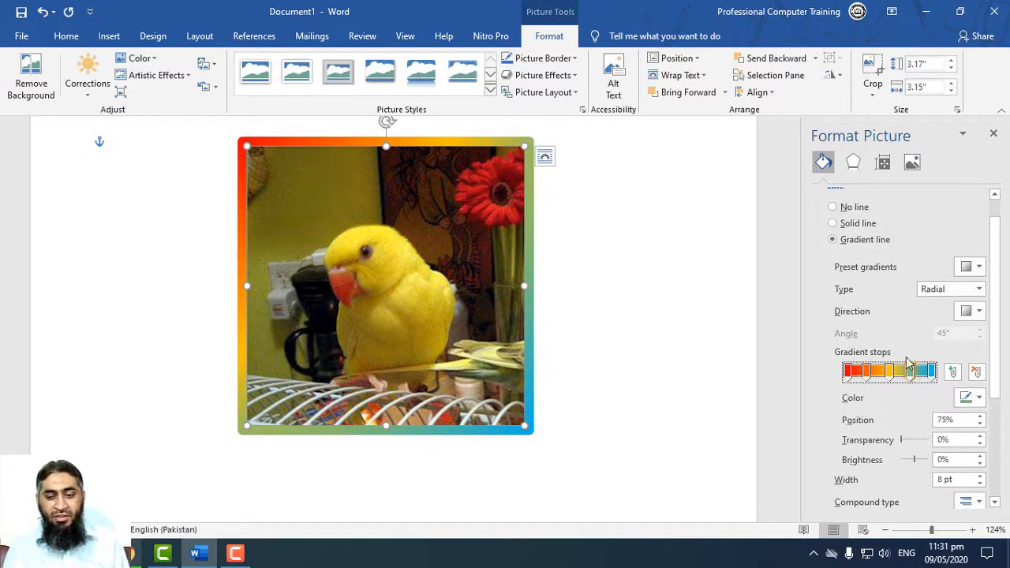
Step: Color the gradient stop at 23% blue and the stop at 75% purple
click(870, 374)
click(977, 398)
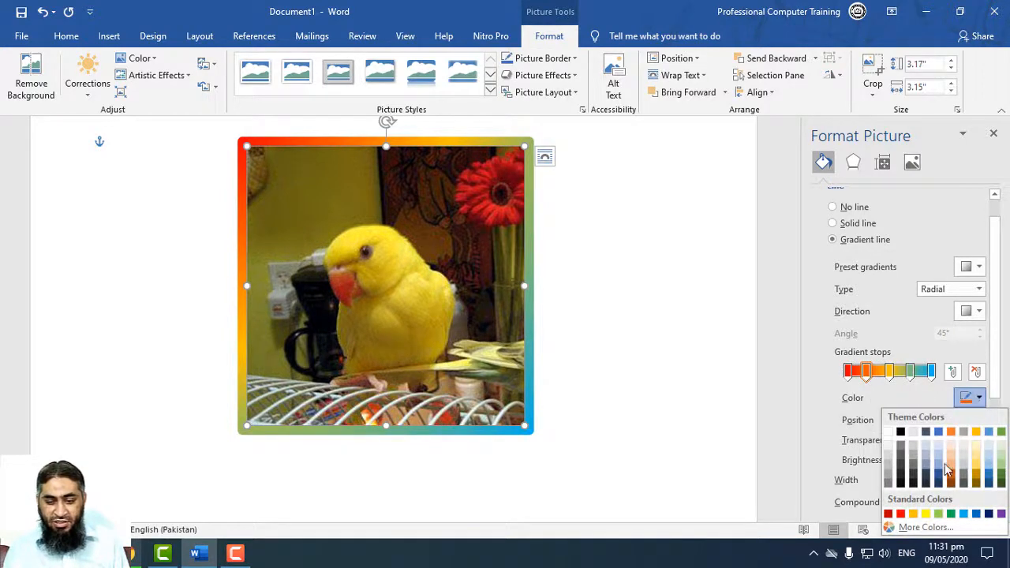
click(939, 444)
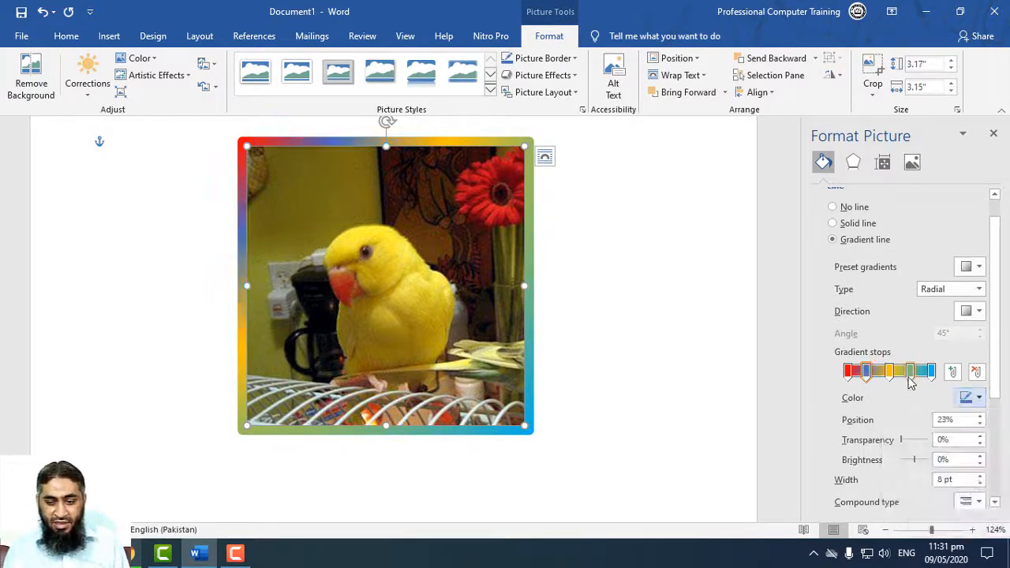
click(914, 379)
click(977, 398)
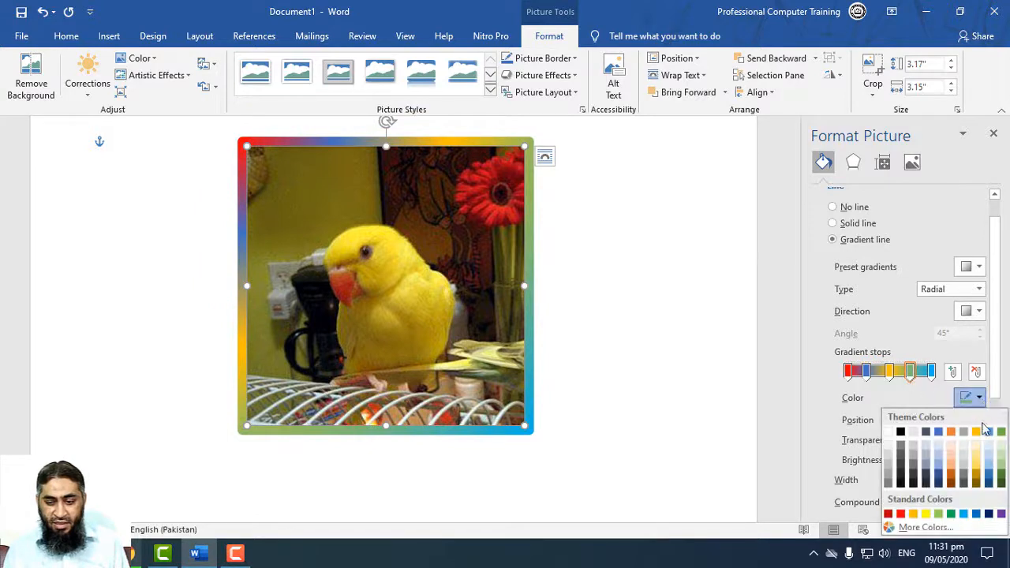
click(1000, 514)
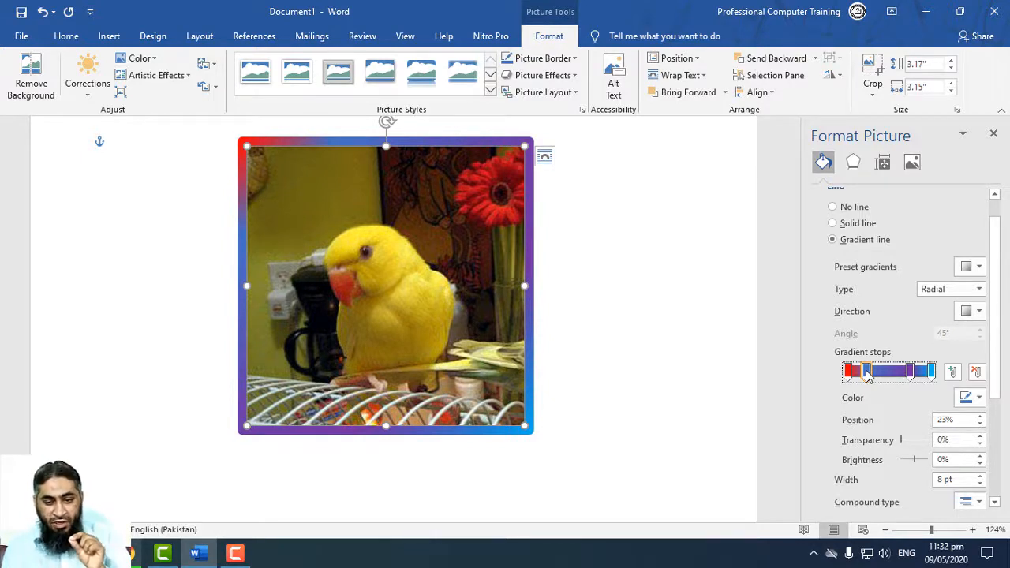
Step: Remove the intermediate gradient stops from the outline, keeping only the red and light blue end stops
click(910, 373)
drag(912, 401, 912, 407)
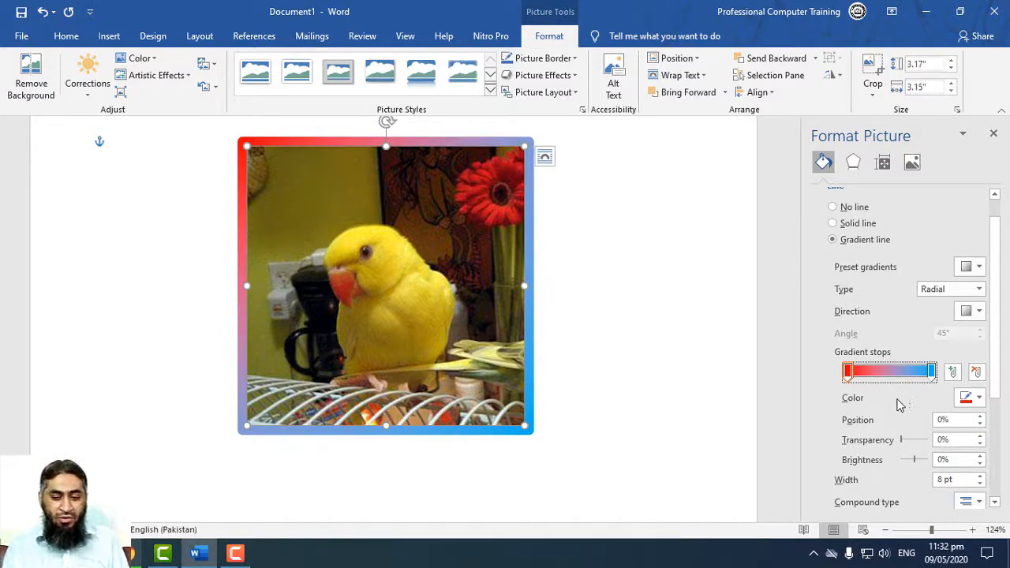
Step: Add outline gradient stops at 26% and 65%, and give the 65% stop 12% transparency and -23% brightness
click(869, 372)
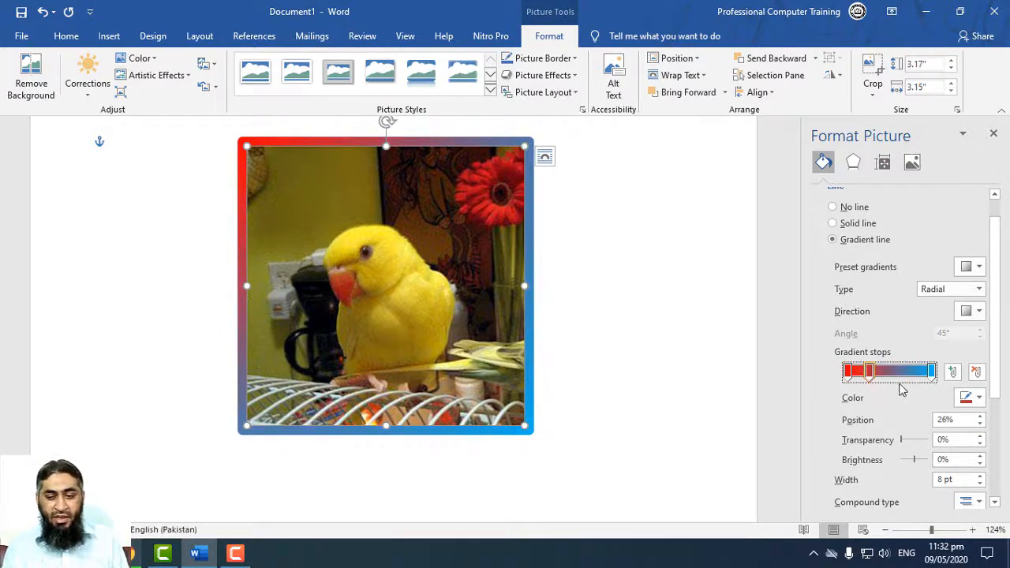
click(902, 371)
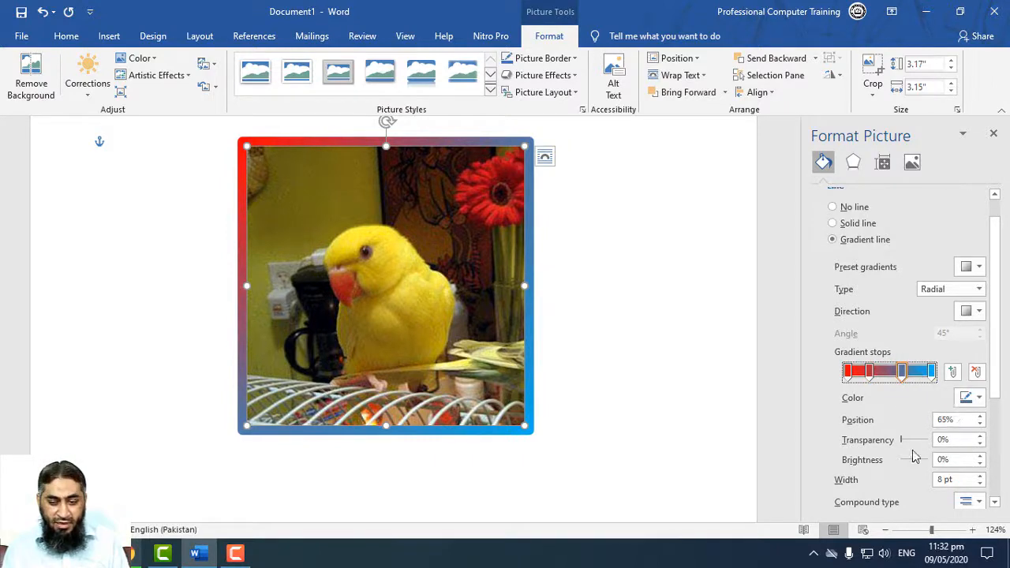
drag(905, 442, 911, 461)
Step: Set the picture outline's width to 9.25 pt
click(980, 476)
click(979, 476)
click(979, 476)
click(979, 479)
click(979, 479)
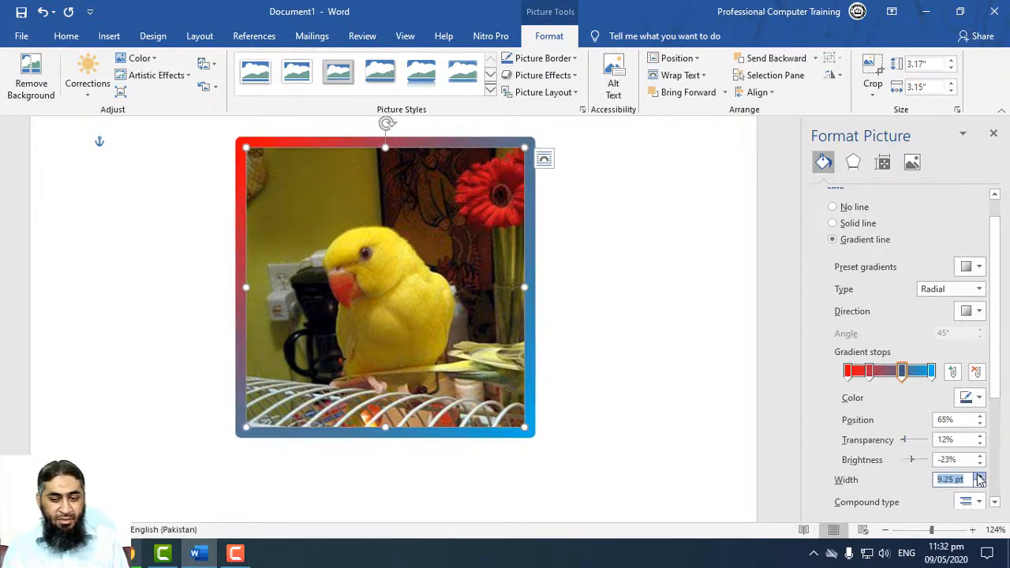
Step: Check the outline's dash types, and try the Bevel join type before setting the join back to Round
scroll(902, 435, down, 3)
click(976, 359)
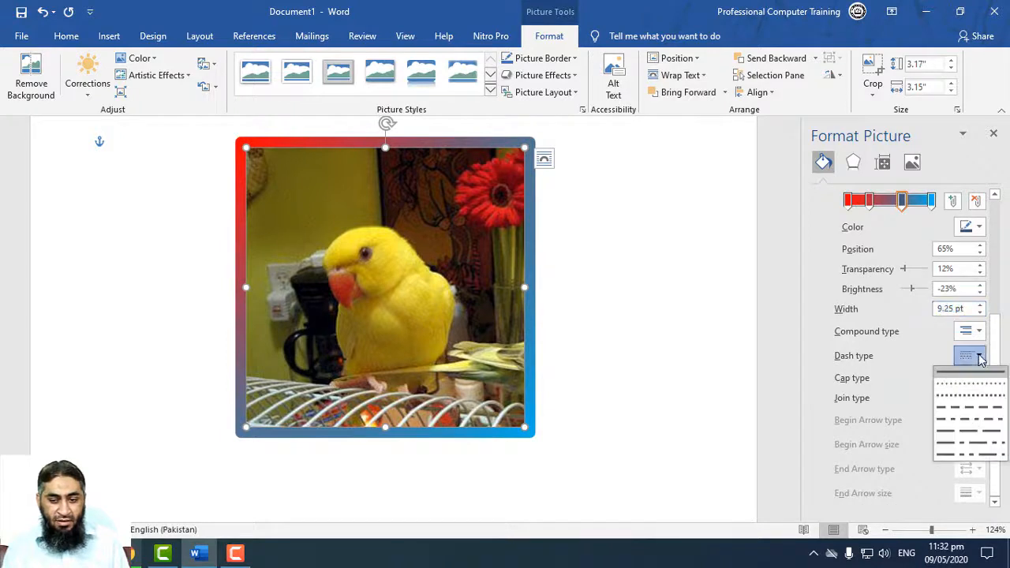
click(879, 380)
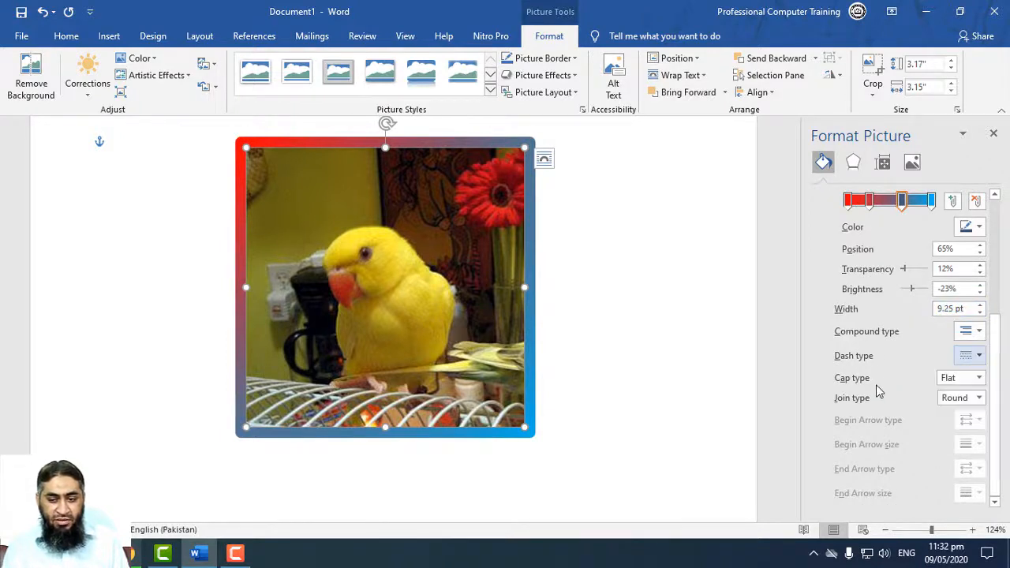
click(951, 399)
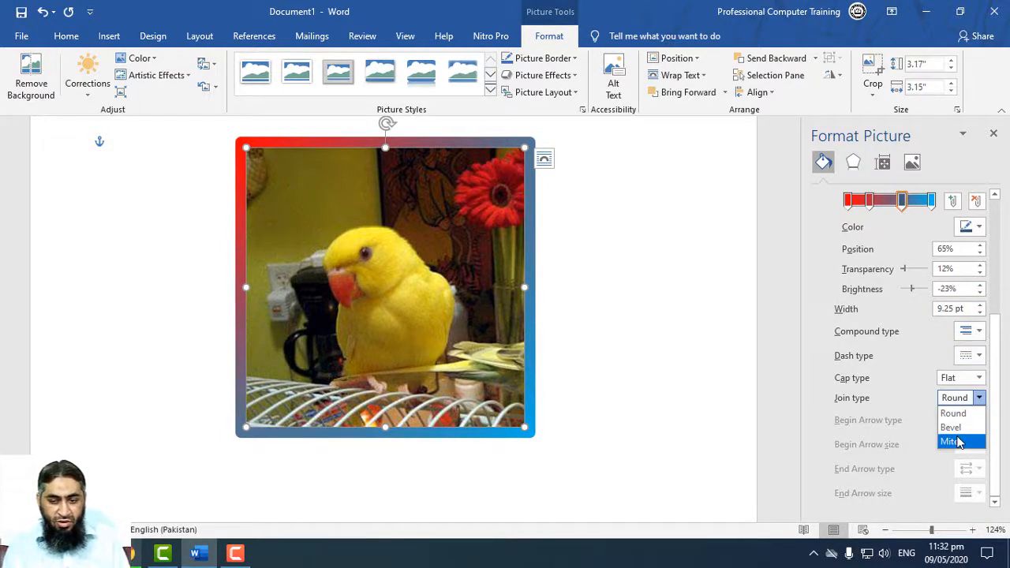
click(952, 426)
click(975, 398)
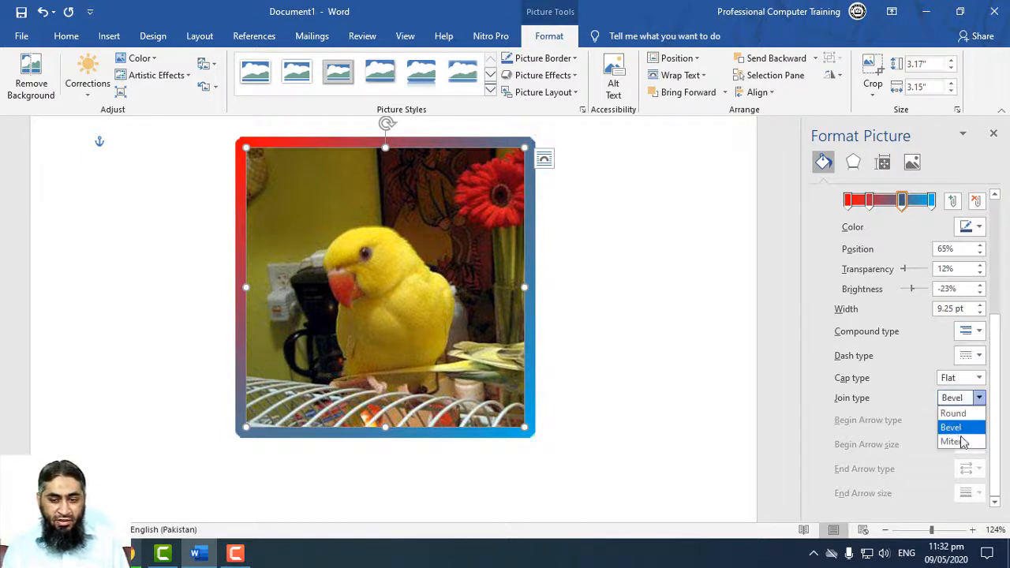
click(955, 413)
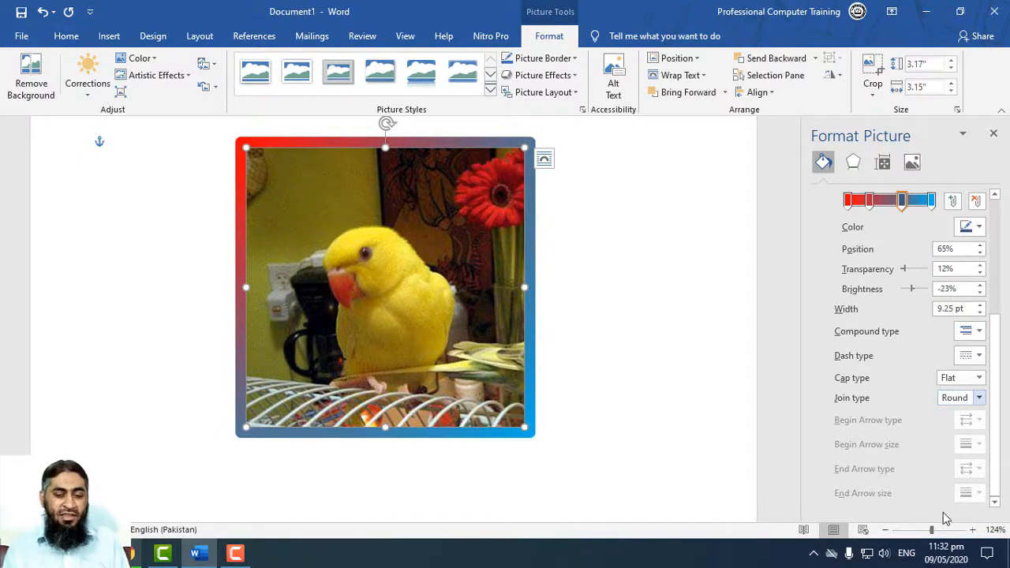
Step: Apply the first Inner shadow preset to the parrot picture and set the shadow's transparency to 58%
click(861, 162)
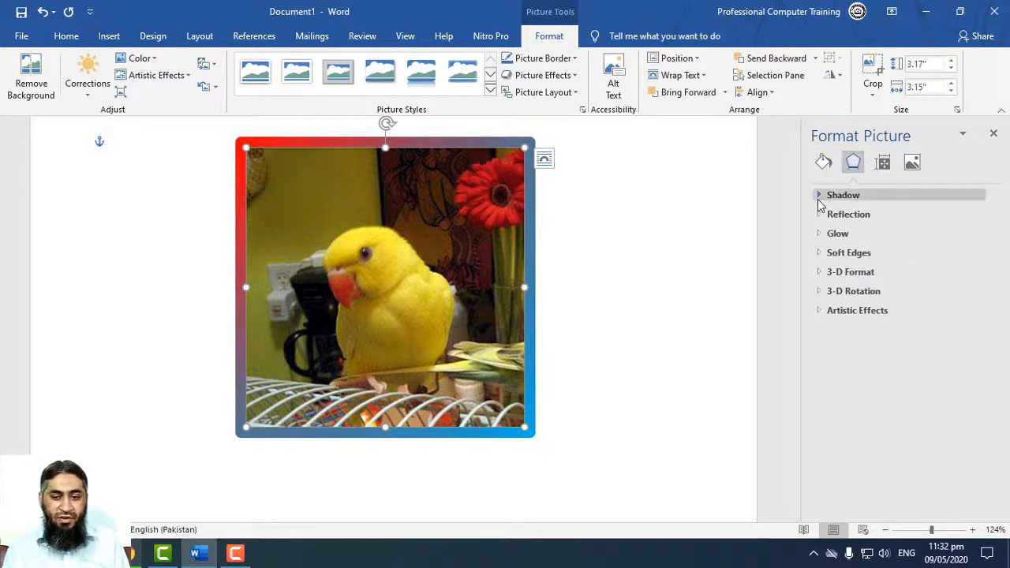
click(820, 196)
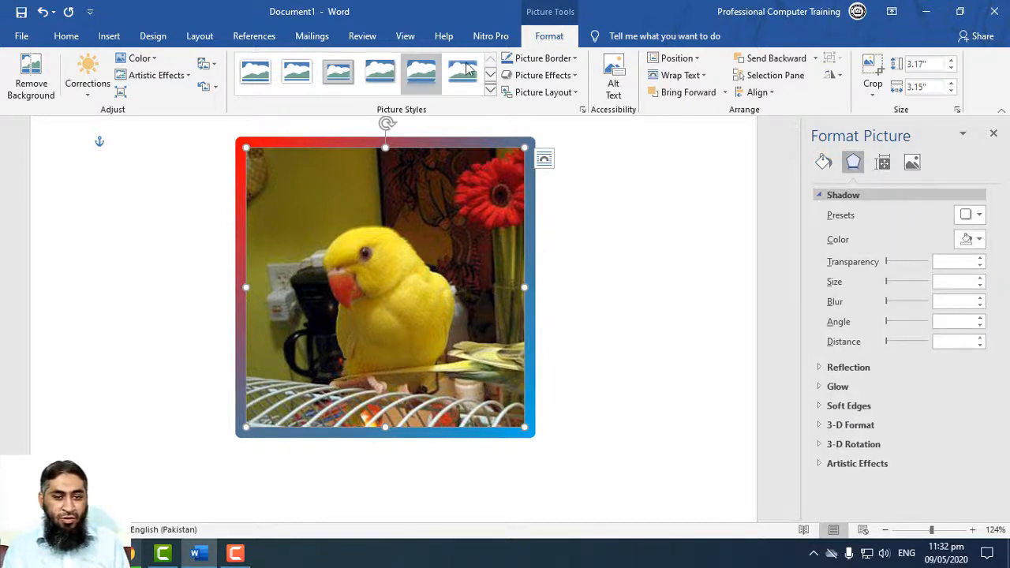
click(559, 75)
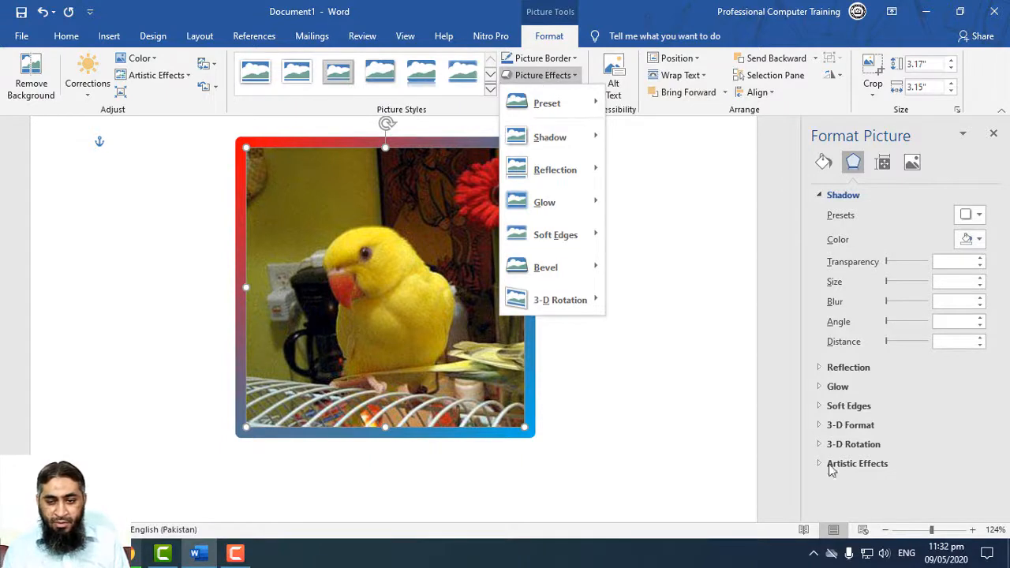
click(929, 408)
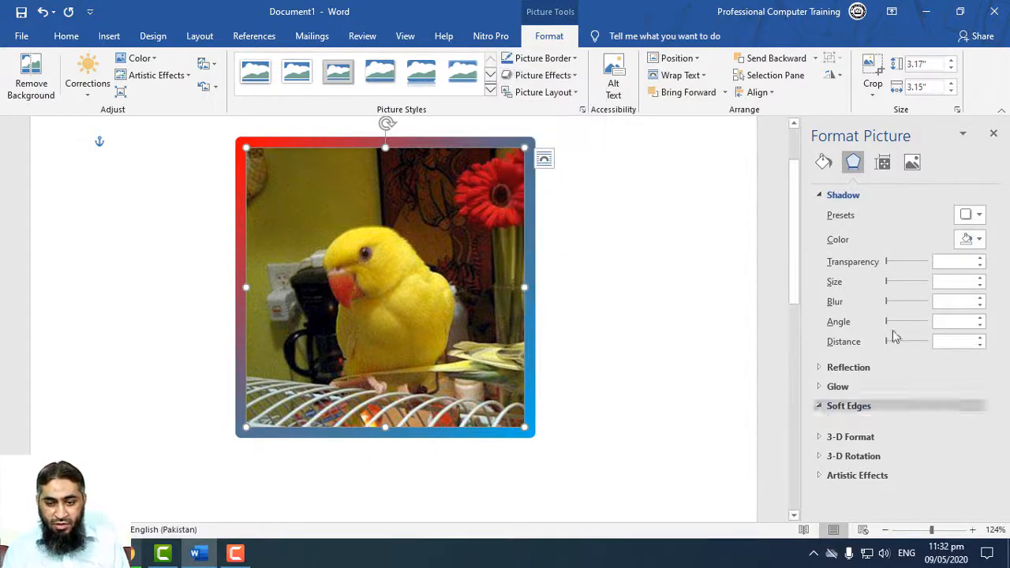
click(834, 407)
drag(887, 284, 886, 284)
click(976, 215)
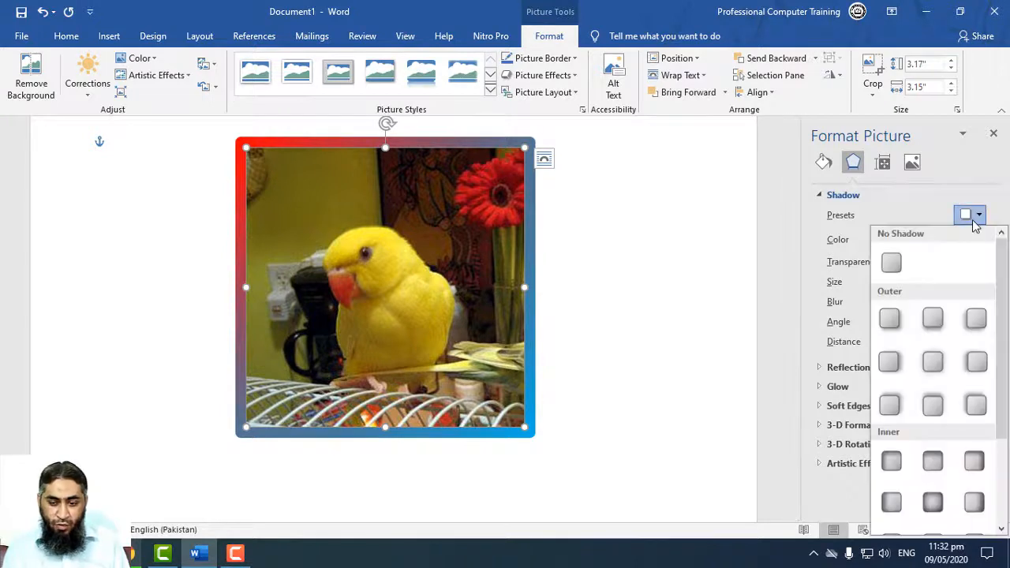
click(890, 462)
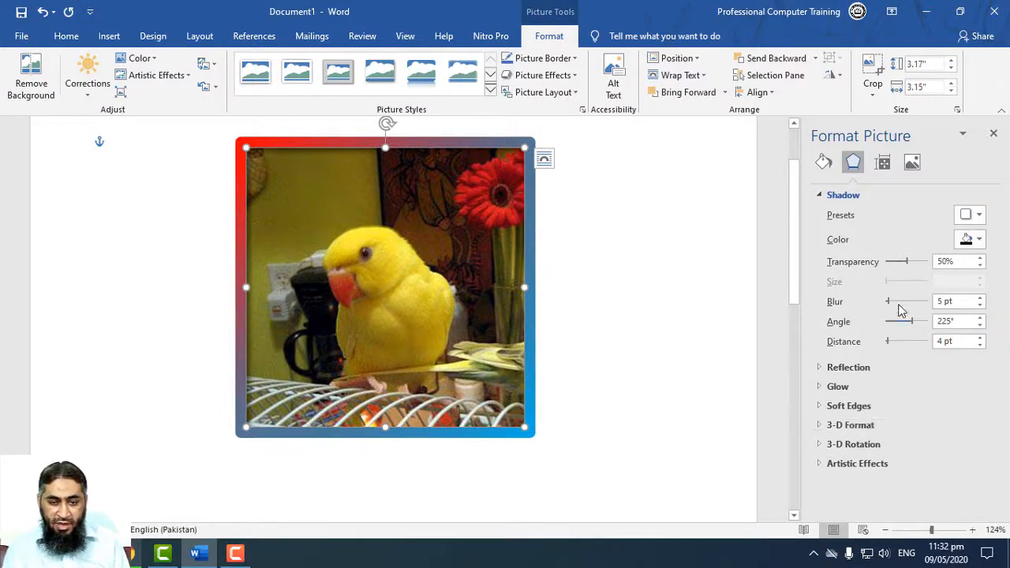
mouse_move(911, 264)
mouse_down()
mouse_move(895, 263)
mouse_move(913, 265)
mouse_up()
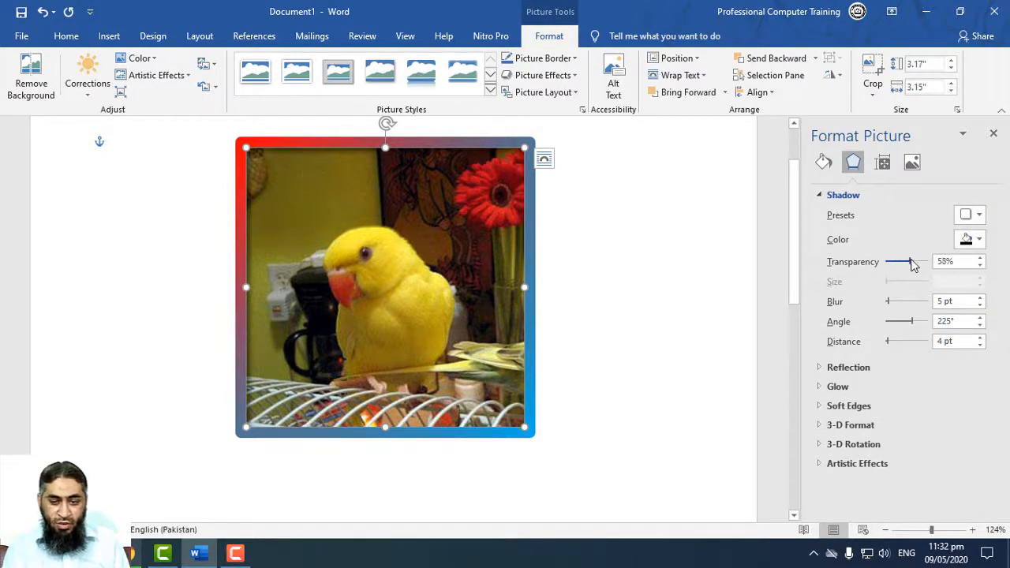
Step: Give the parrot picture a reflection by setting the reflection distance to 2 pt
click(825, 364)
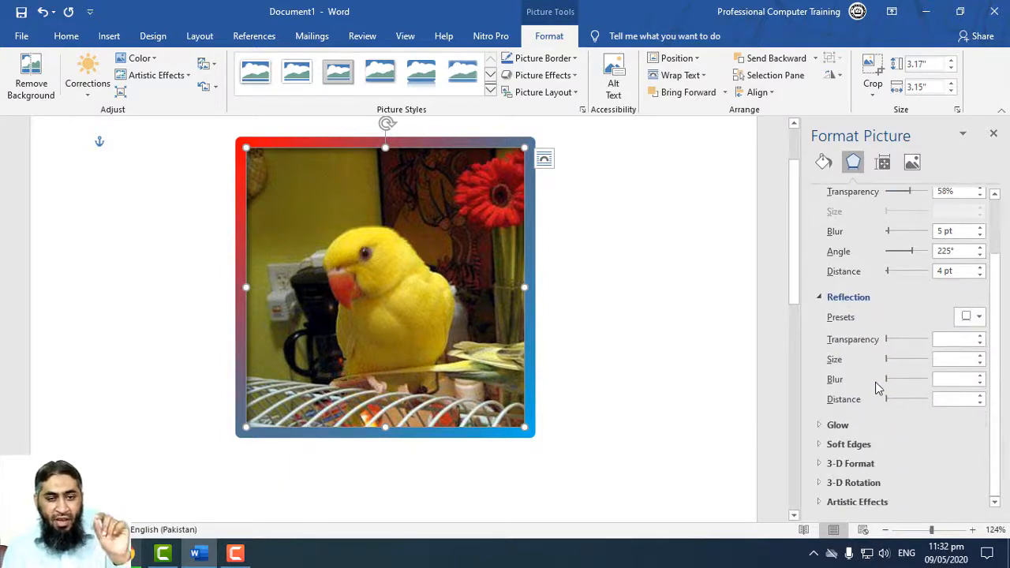
click(569, 62)
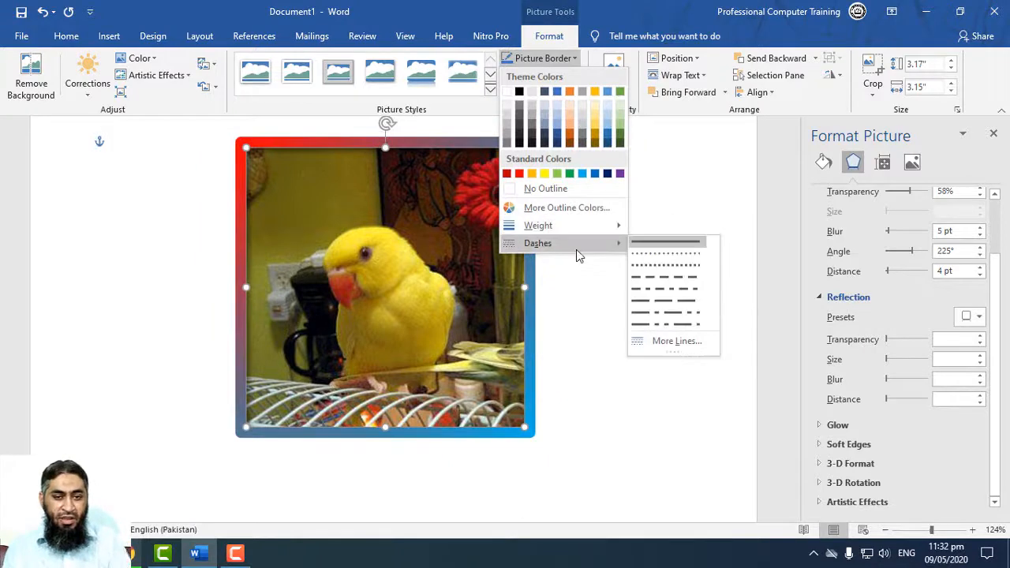
click(617, 29)
click(576, 78)
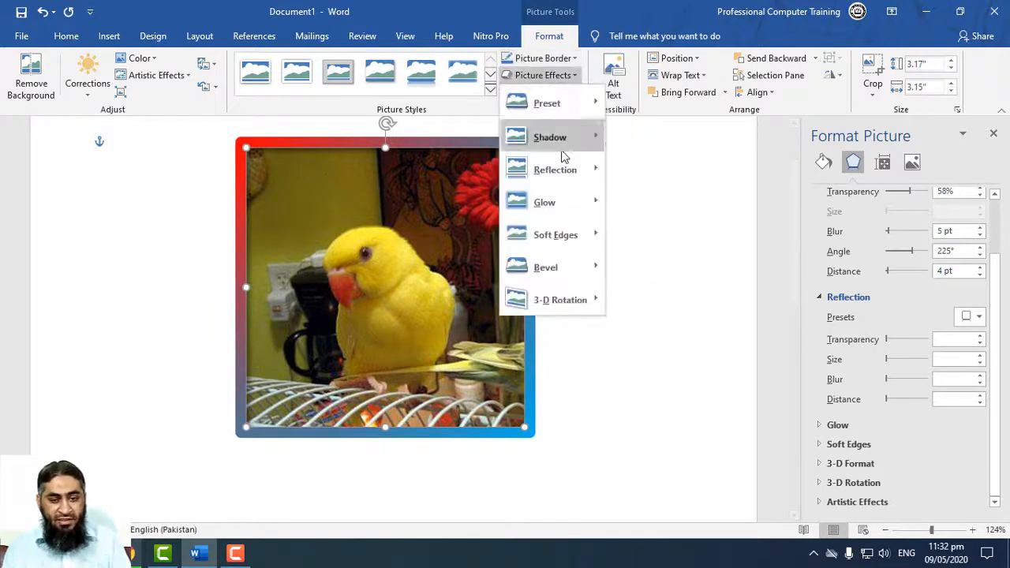
mouse_move(555, 271)
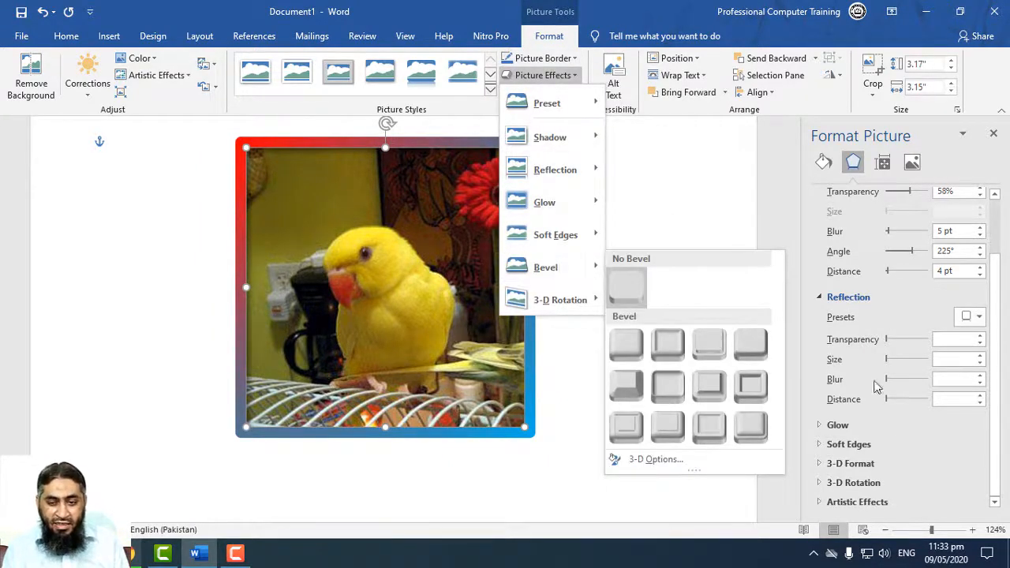
click(860, 463)
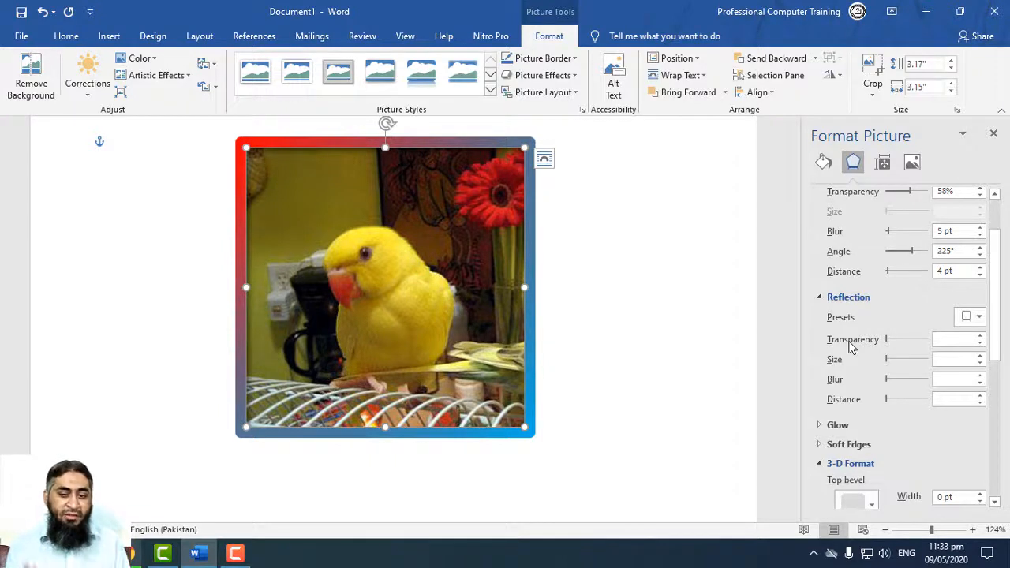
click(899, 399)
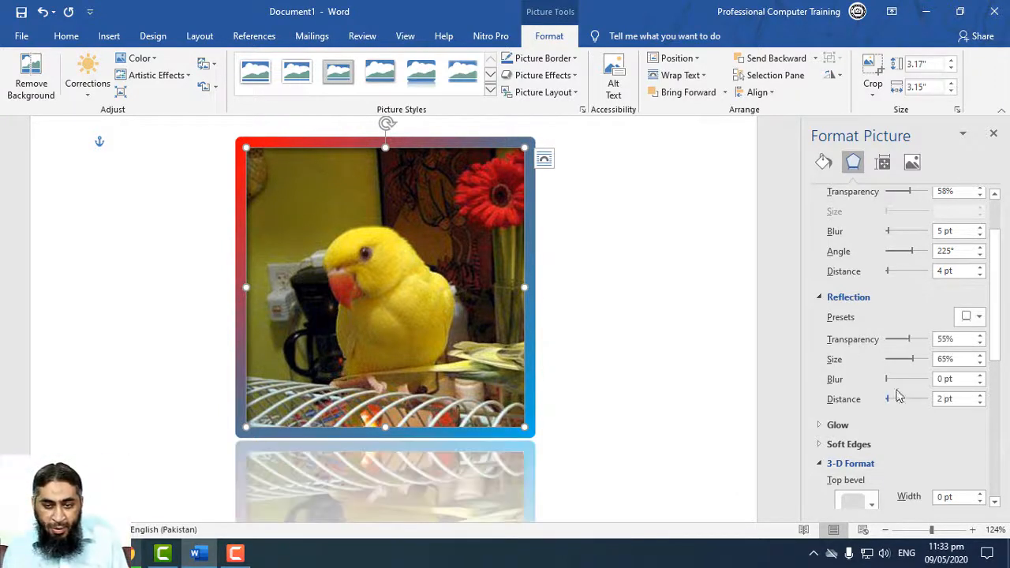
scroll(868, 259, up, 2)
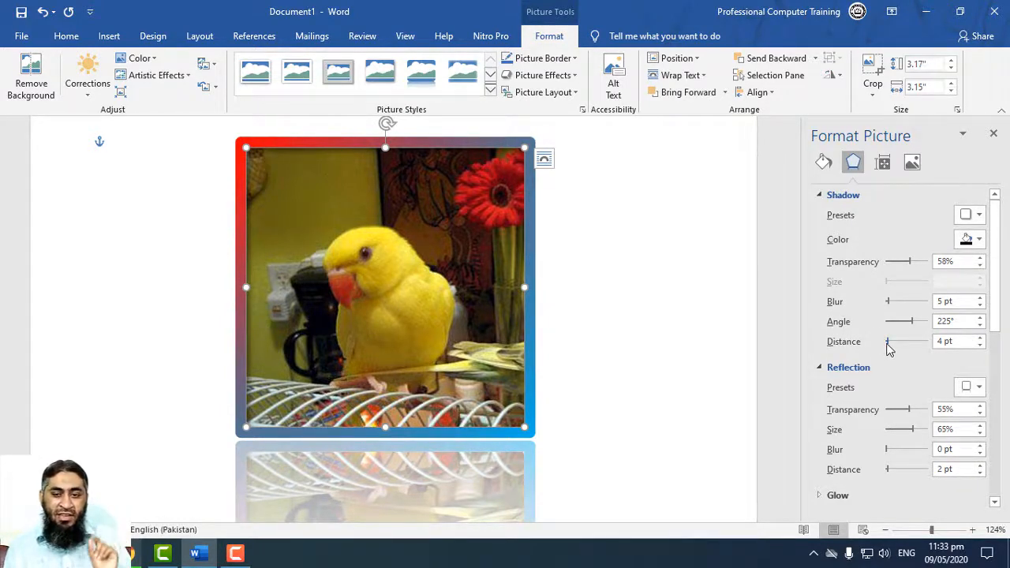
Step: Set the parrot picture's sharpness to -66% and its brightness to -75% in the picture corrections
click(883, 172)
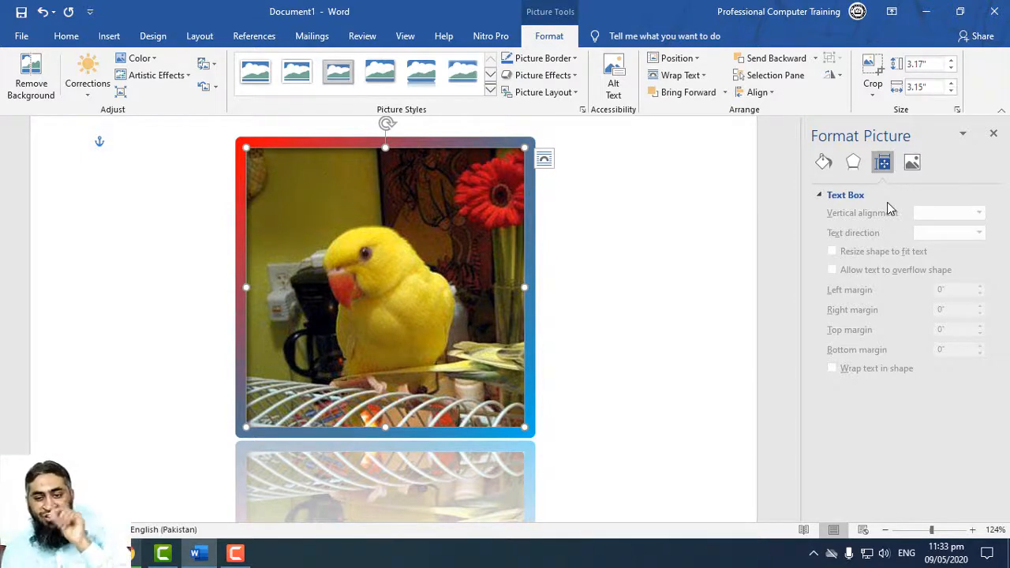
click(912, 163)
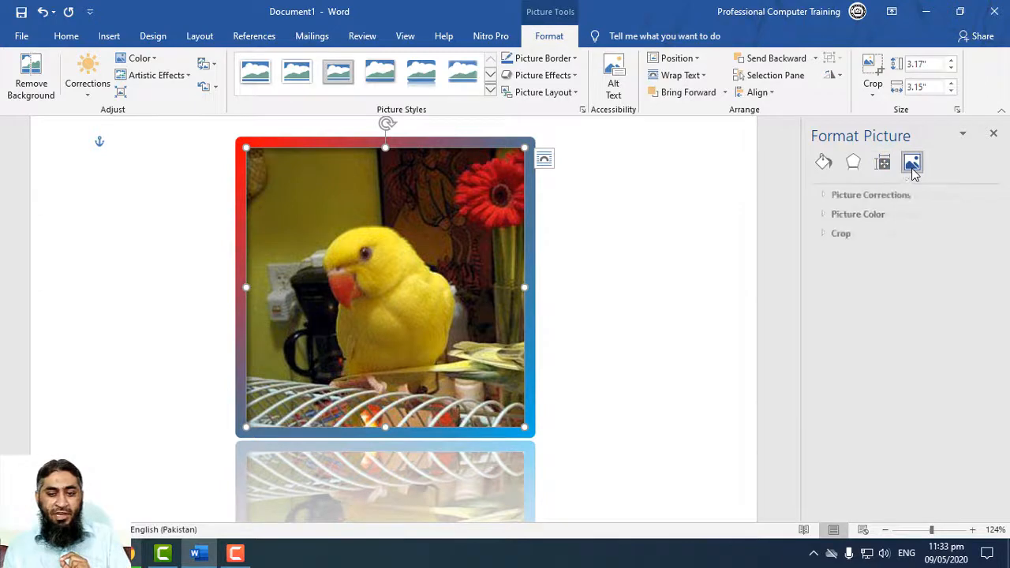
click(826, 196)
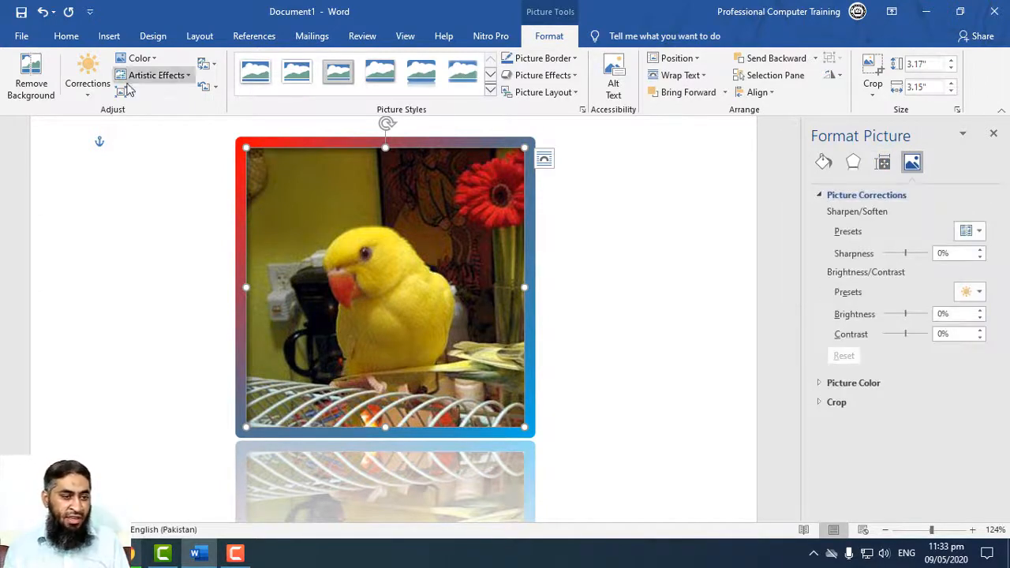
click(88, 91)
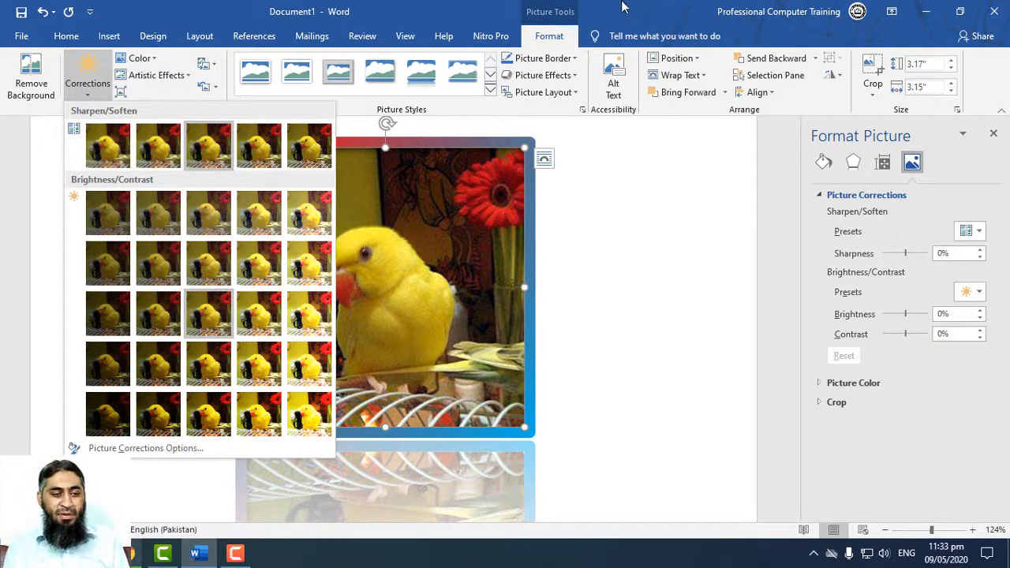
click(731, 8)
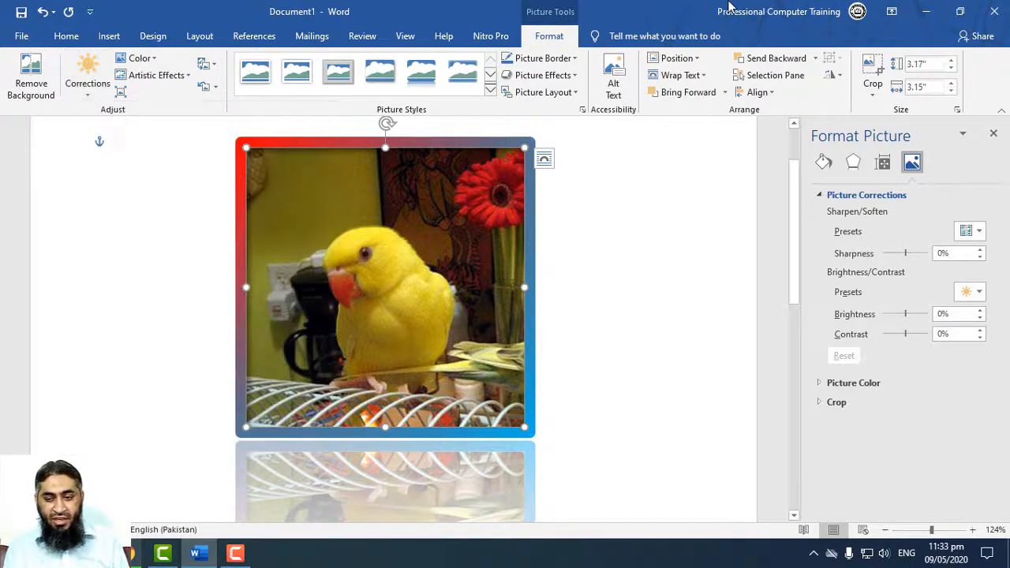
click(970, 230)
click(889, 276)
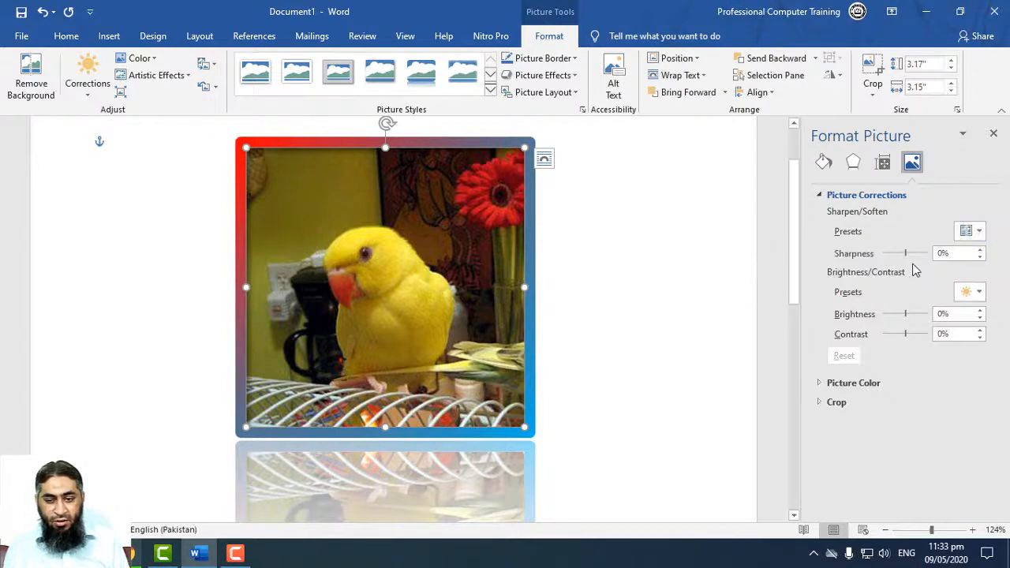
drag(905, 254, 892, 253)
drag(904, 314, 900, 314)
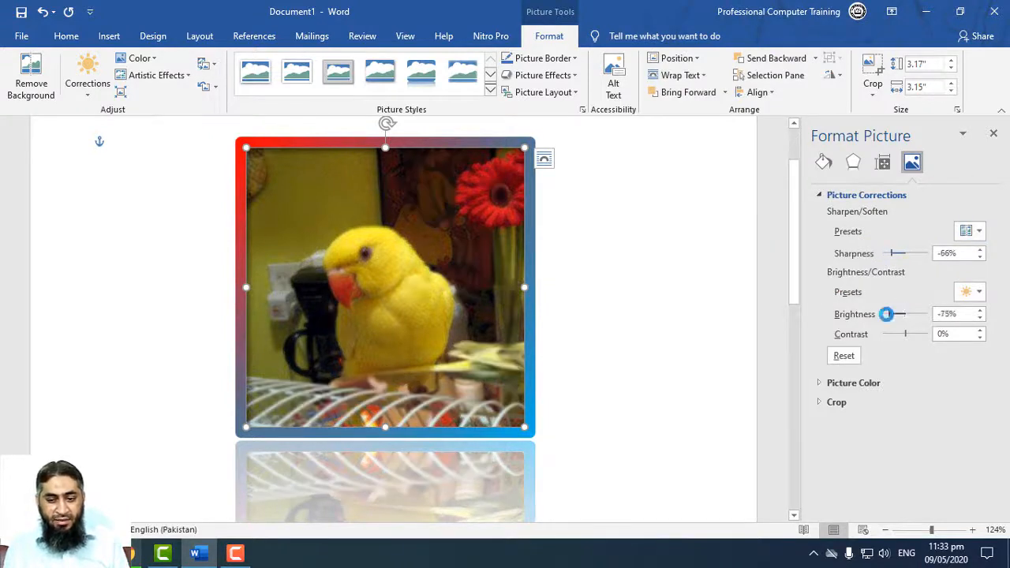